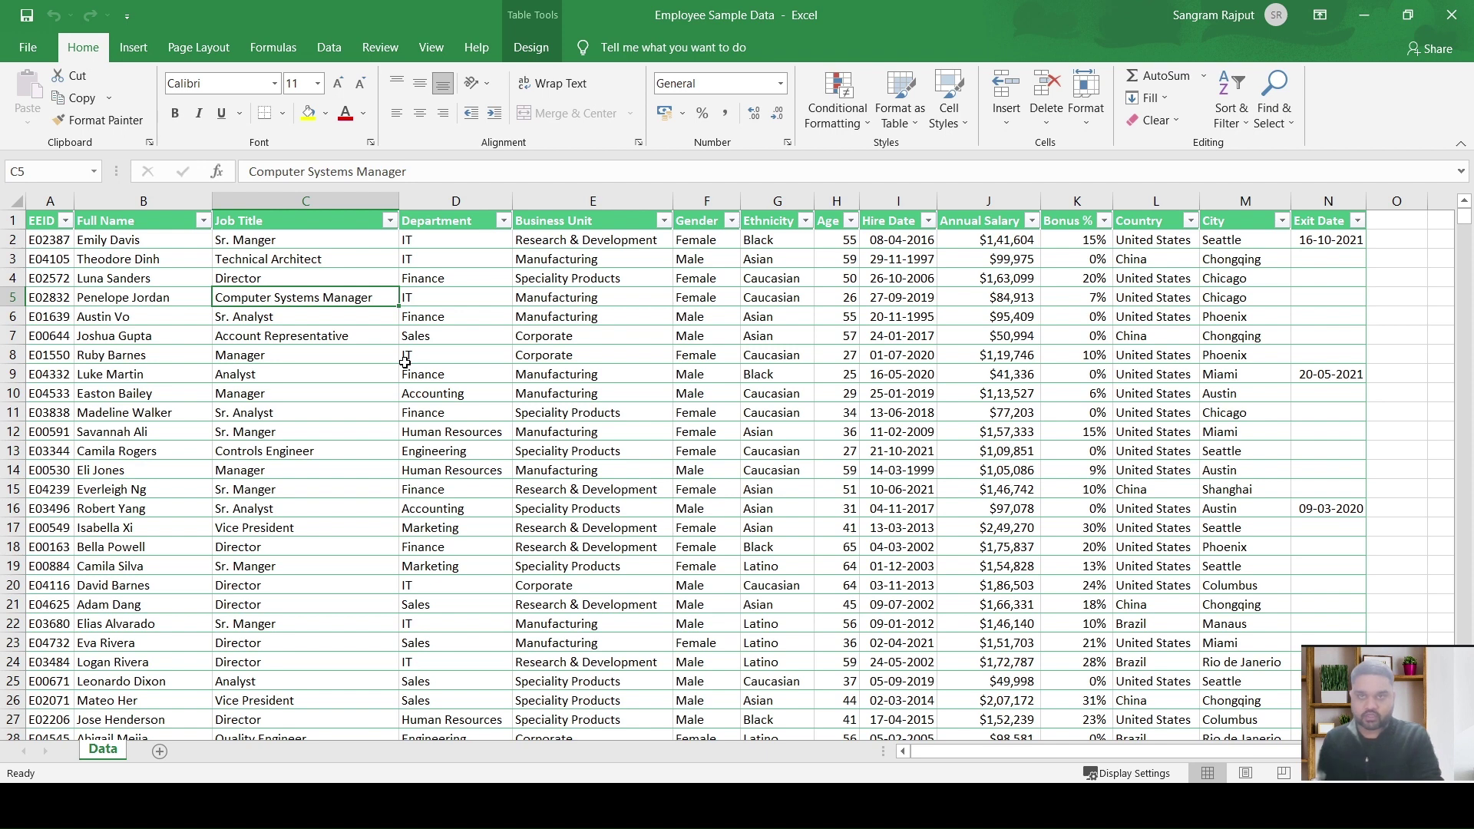
Step: Try selecting the employee data by dragging and selecting the whole sheet, then clear the selection
click(369, 338)
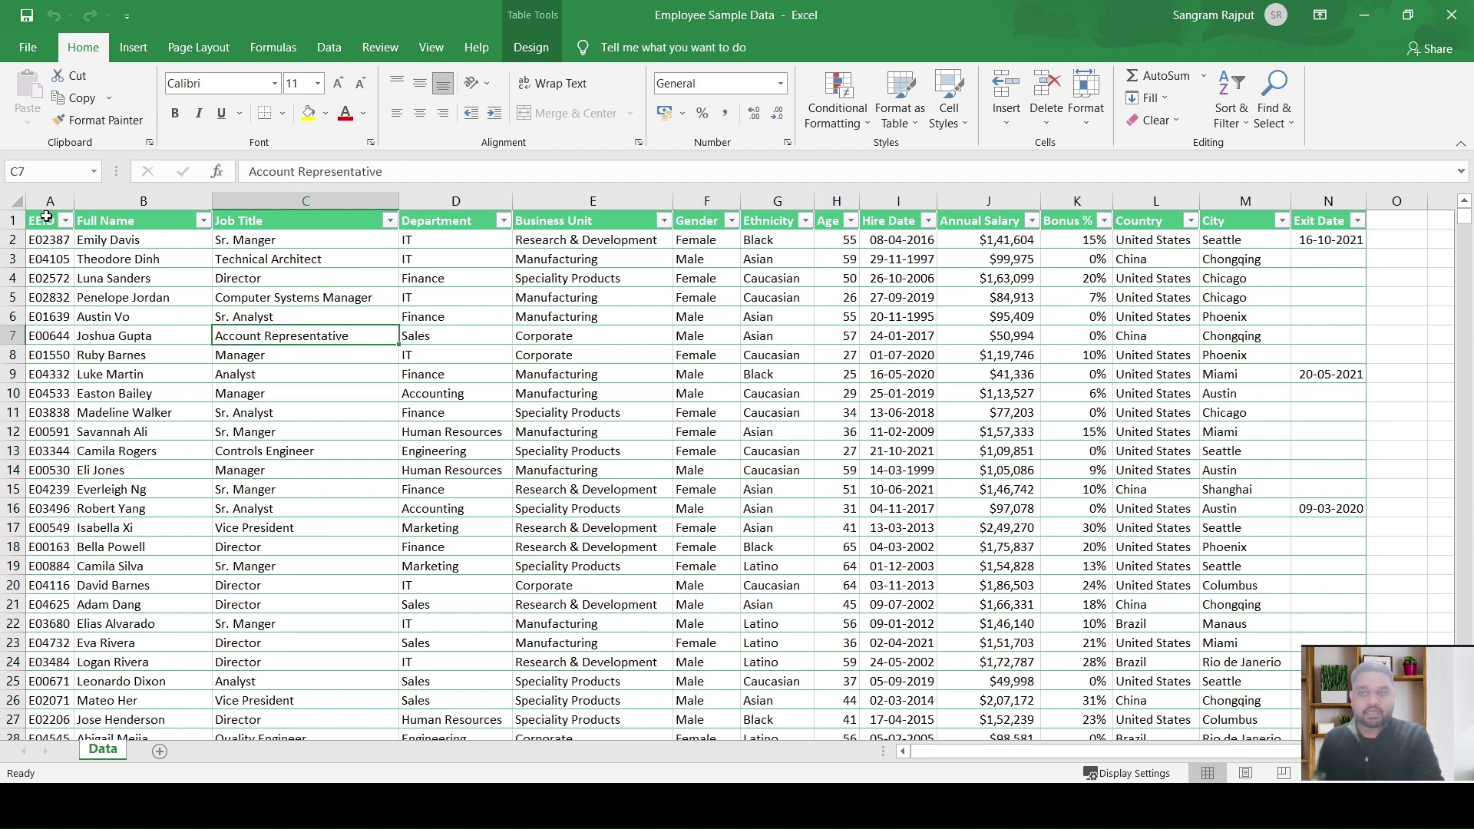
mouse_move(46, 217)
mouse_down()
mouse_move(1289, 639)
mouse_move(1290, 707)
mouse_up()
click(10, 202)
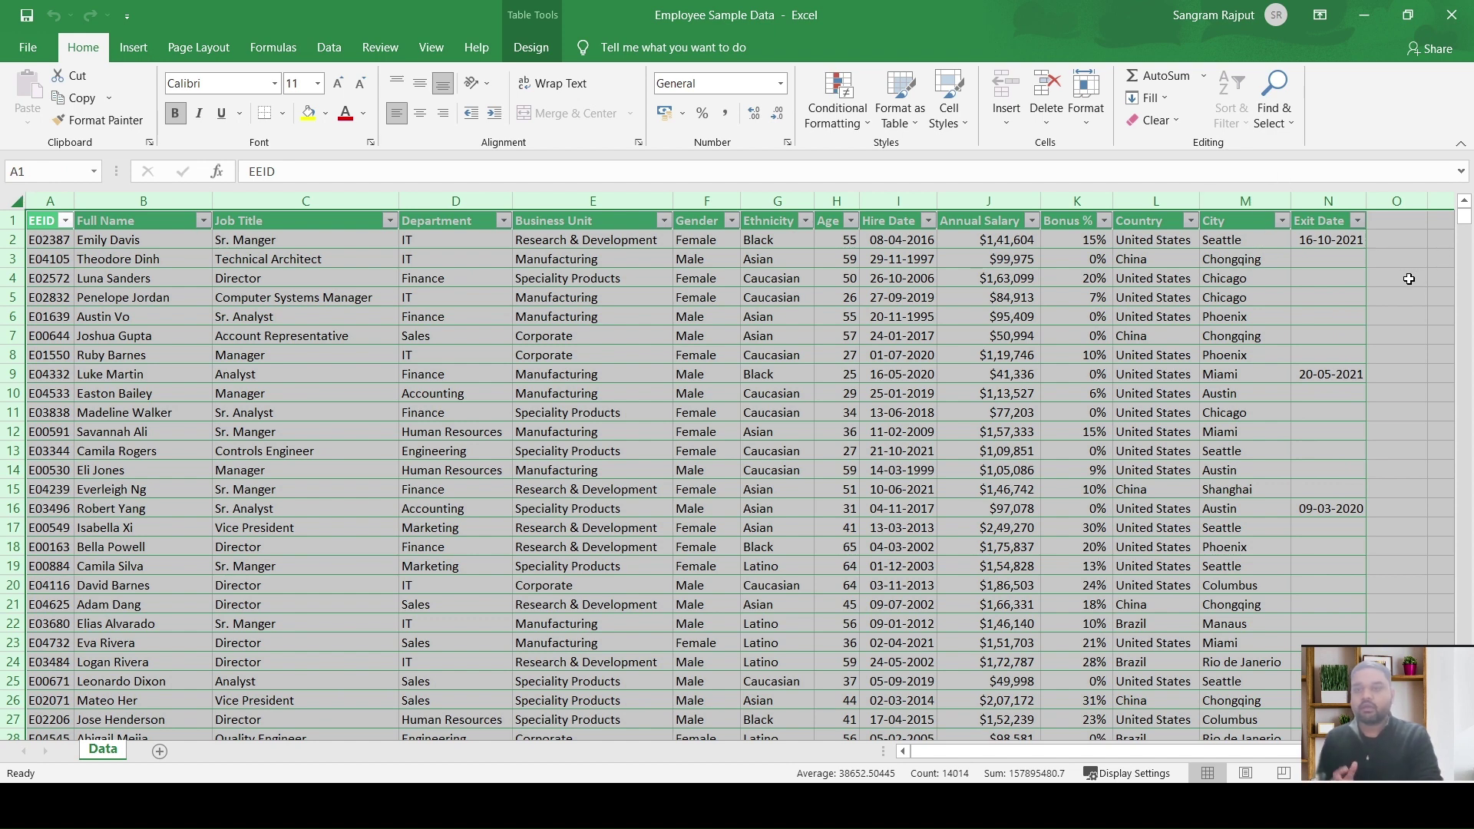
click(86, 277)
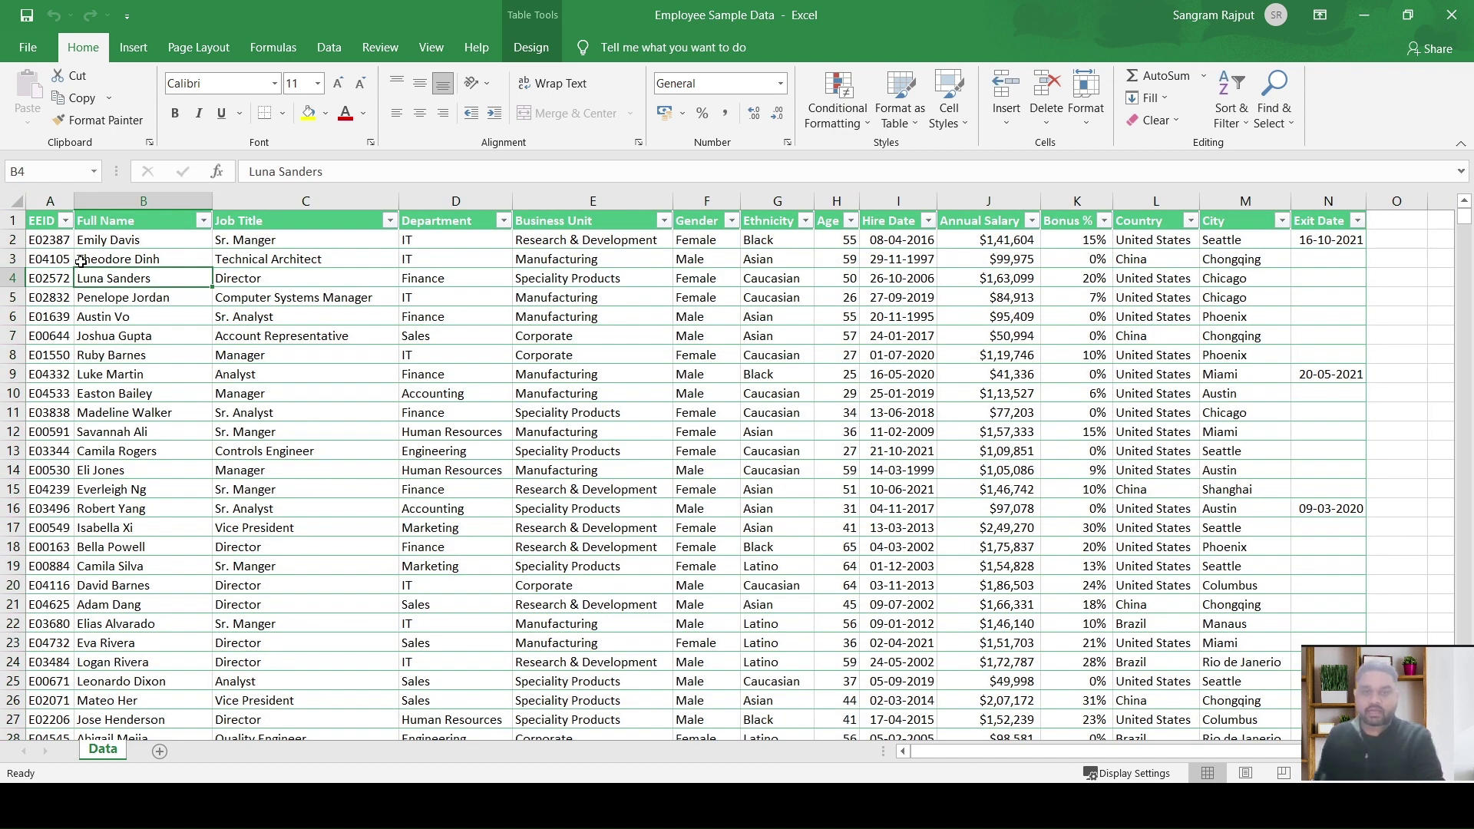
Step: Select the full employee table from the EEID header down to row 1001 and across to Exit Date
click(42, 219)
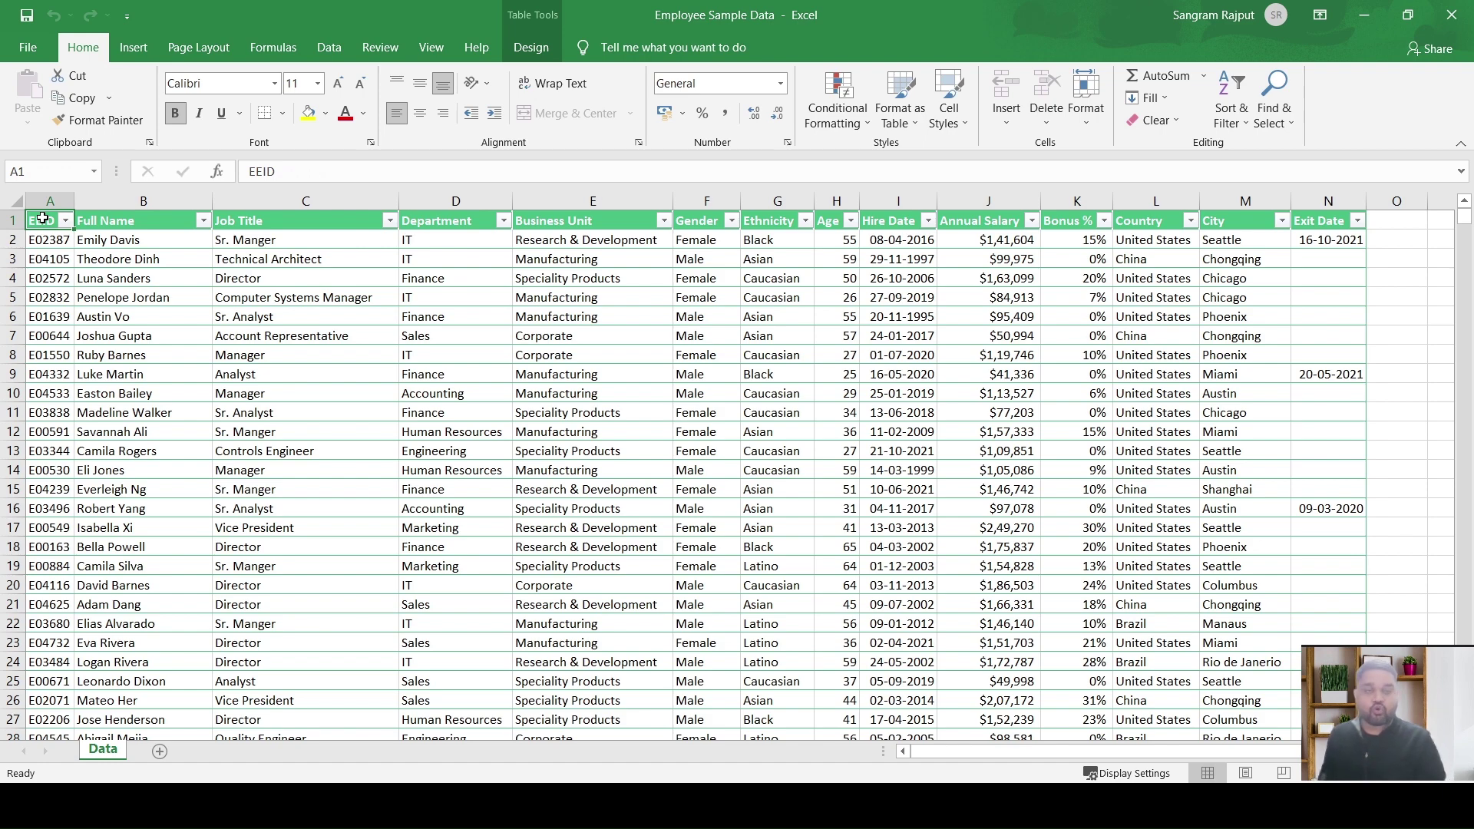
key(ctrl+shift+Down)
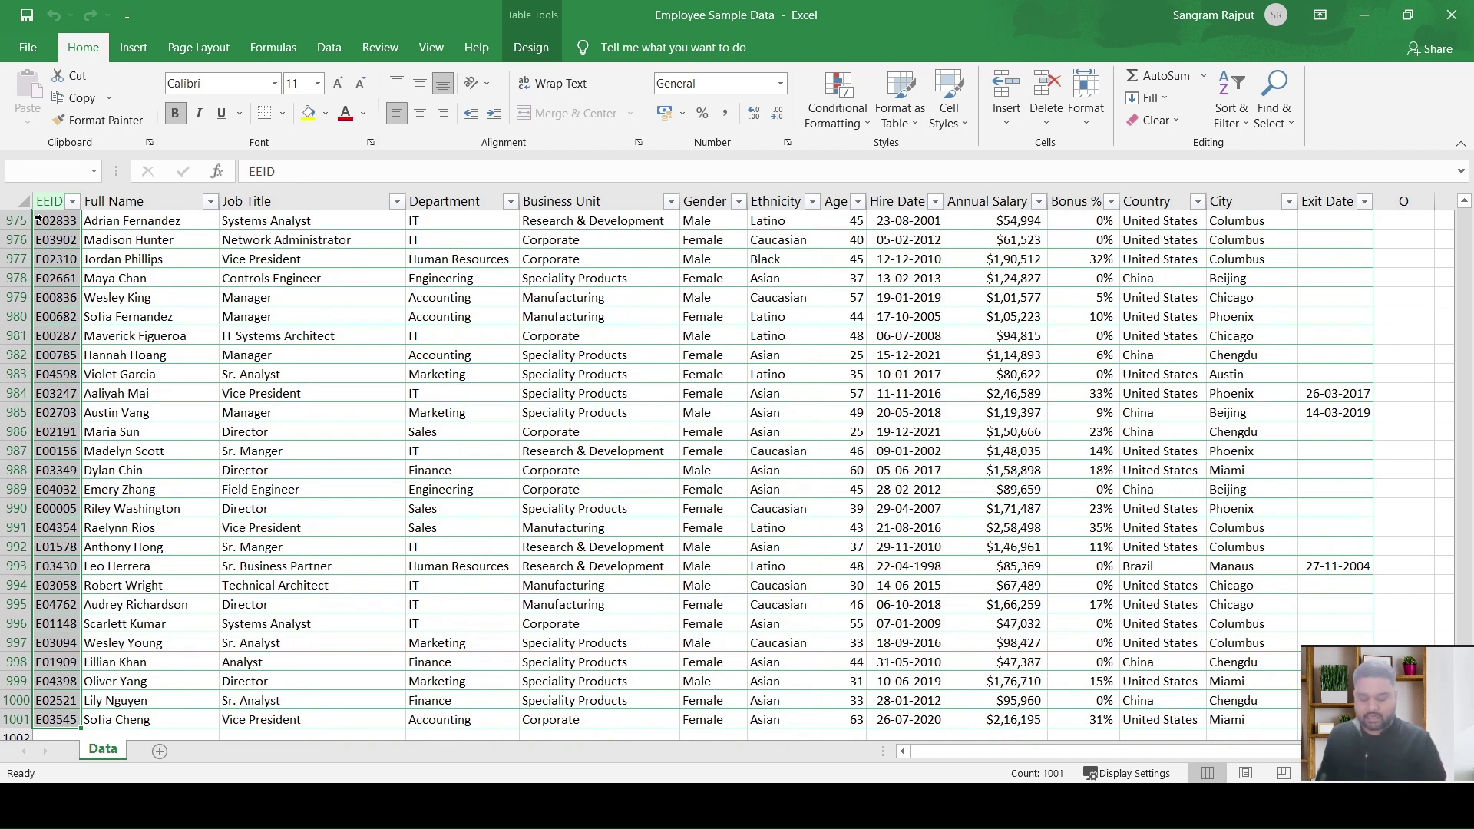
key(ctrl+shift+Right)
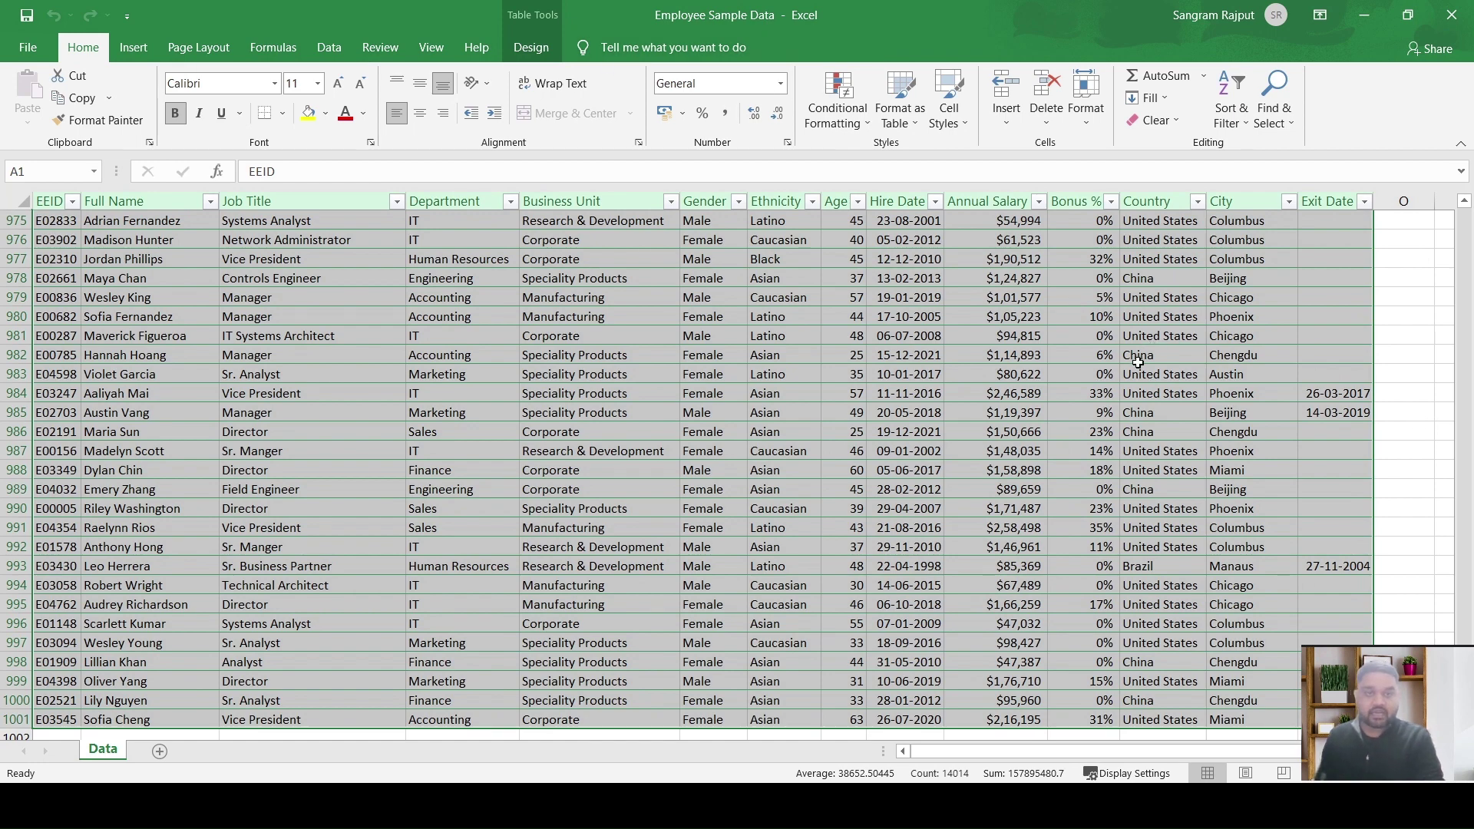
scroll(1138, 362, up, 10)
scroll(1138, 362, up, 10)
scroll(963, 259, up, 7)
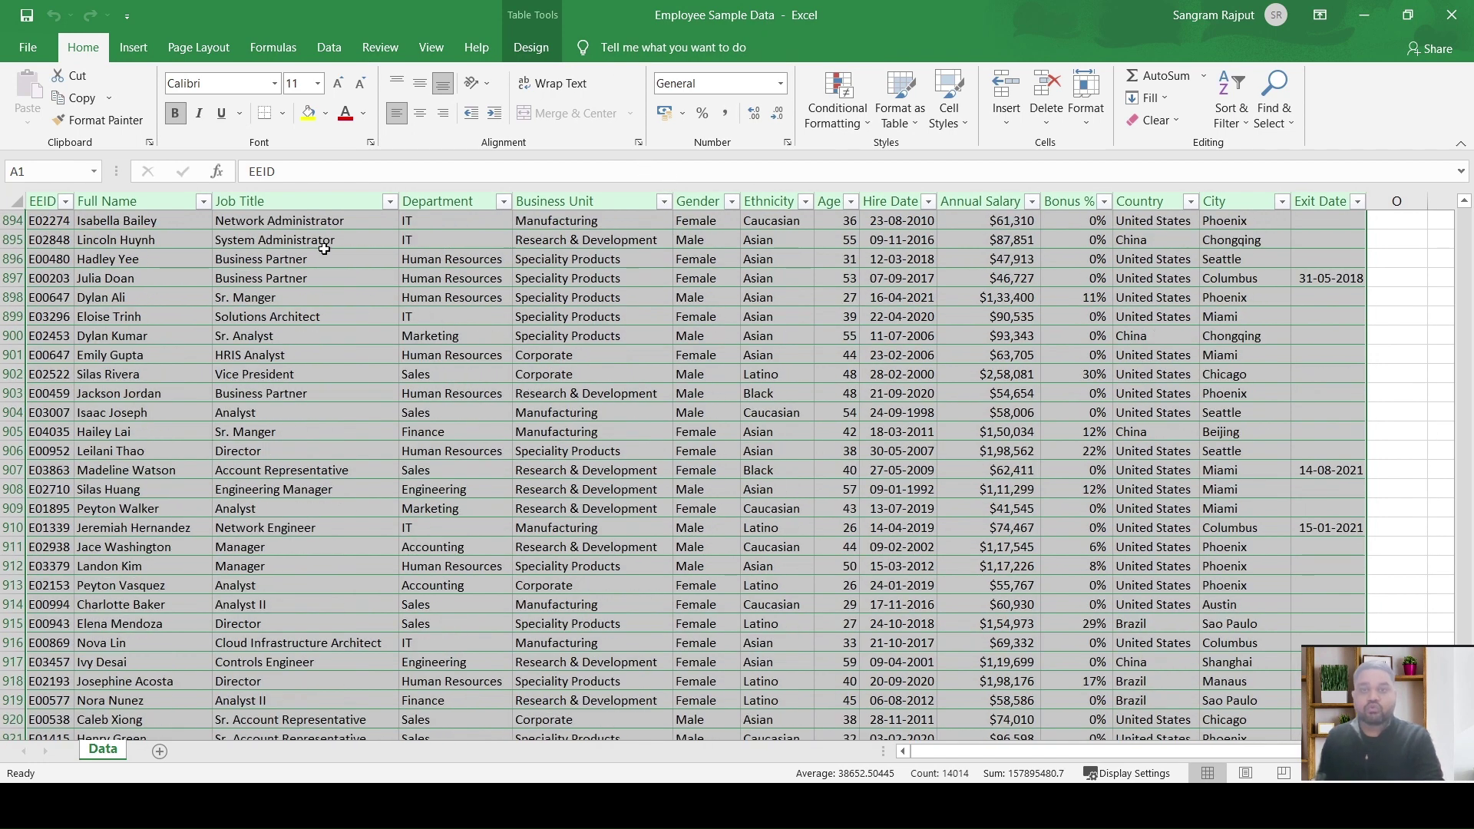
Step: Create an empty PivotTable1 from TBL_Employees on a new worksheet, Sheet1, at cell A3
click(129, 52)
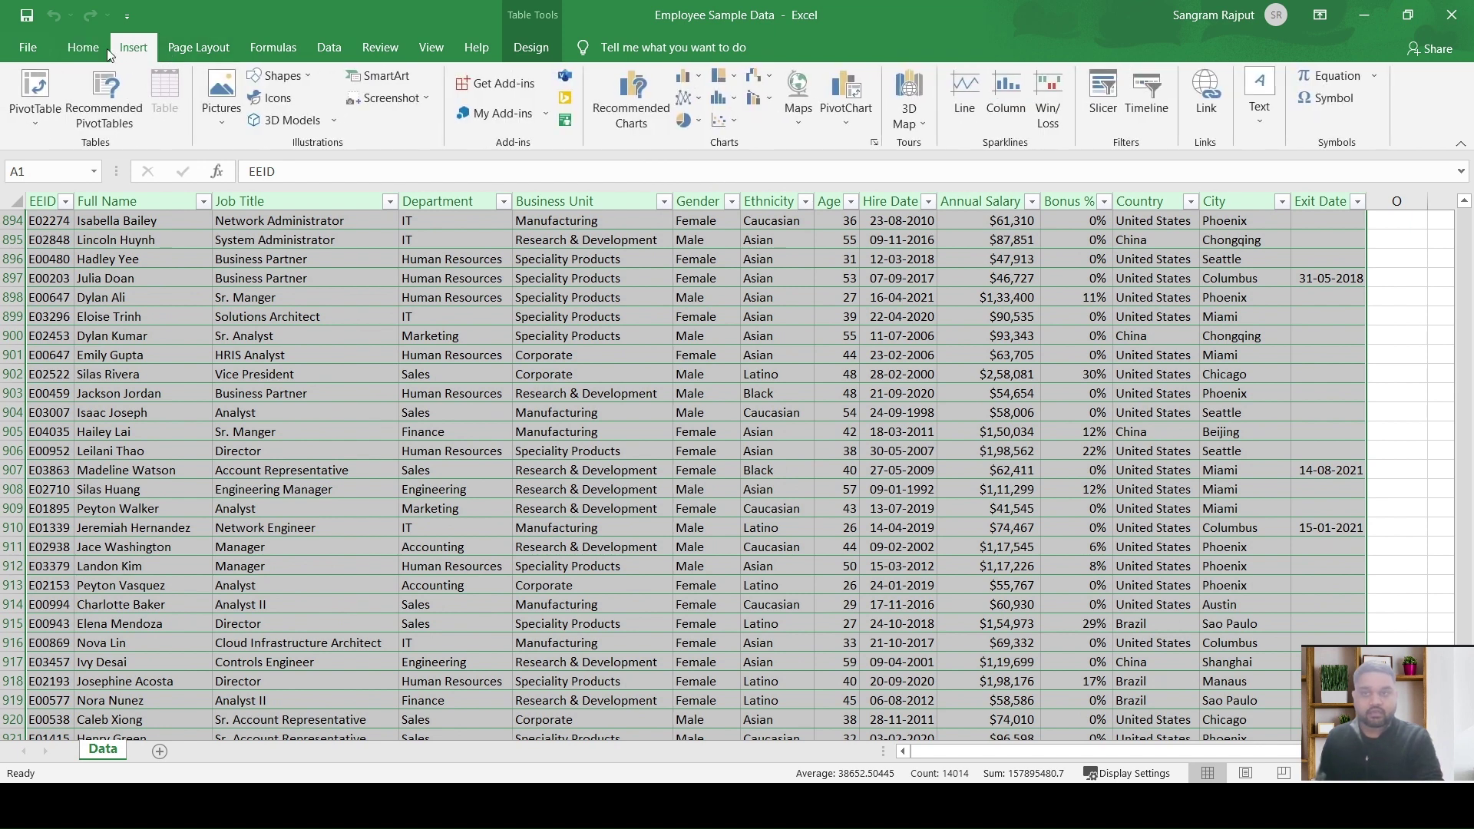
click(29, 123)
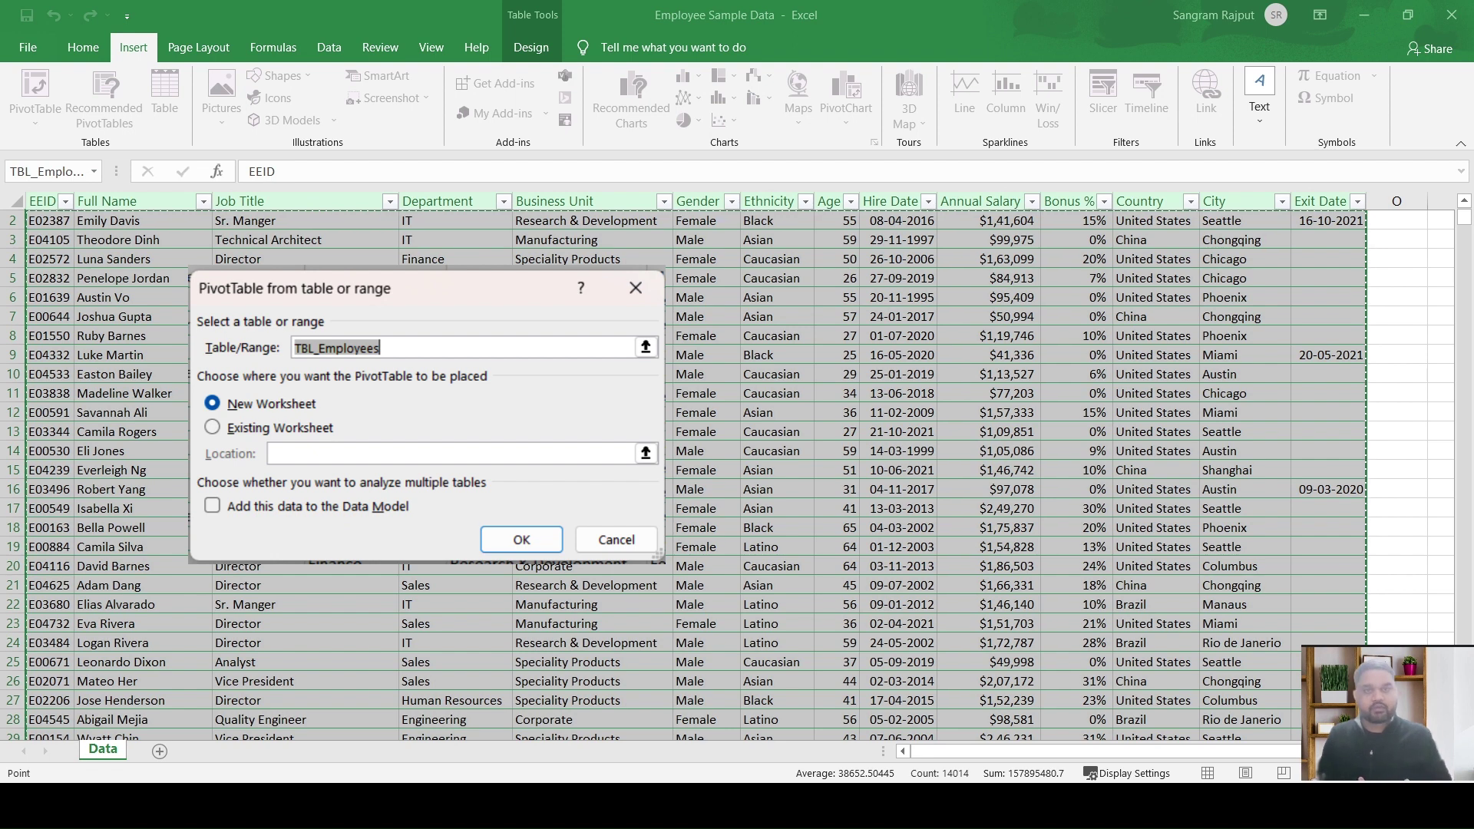
key(Escape)
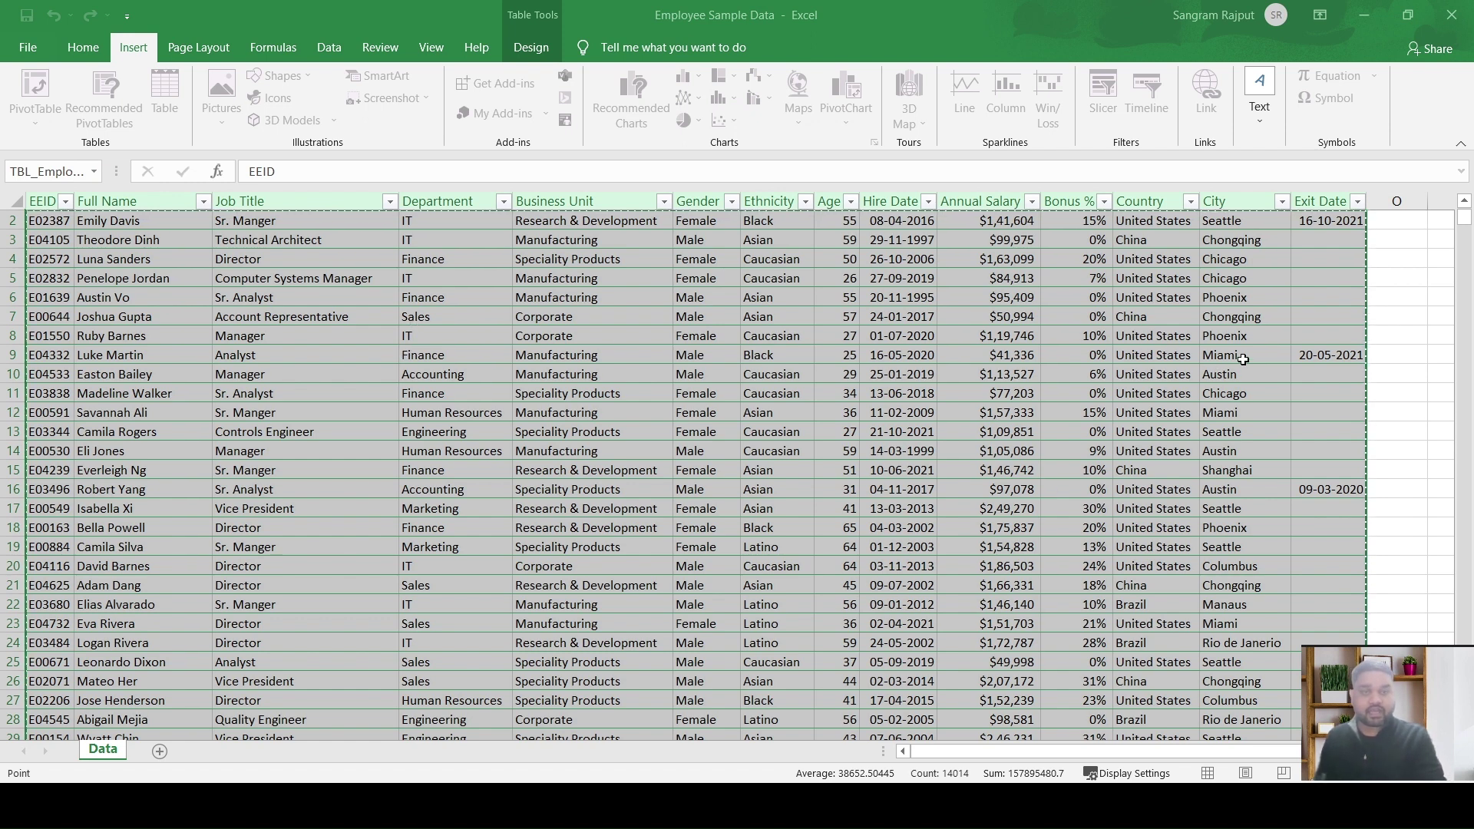
key(alt+n)
key(v)
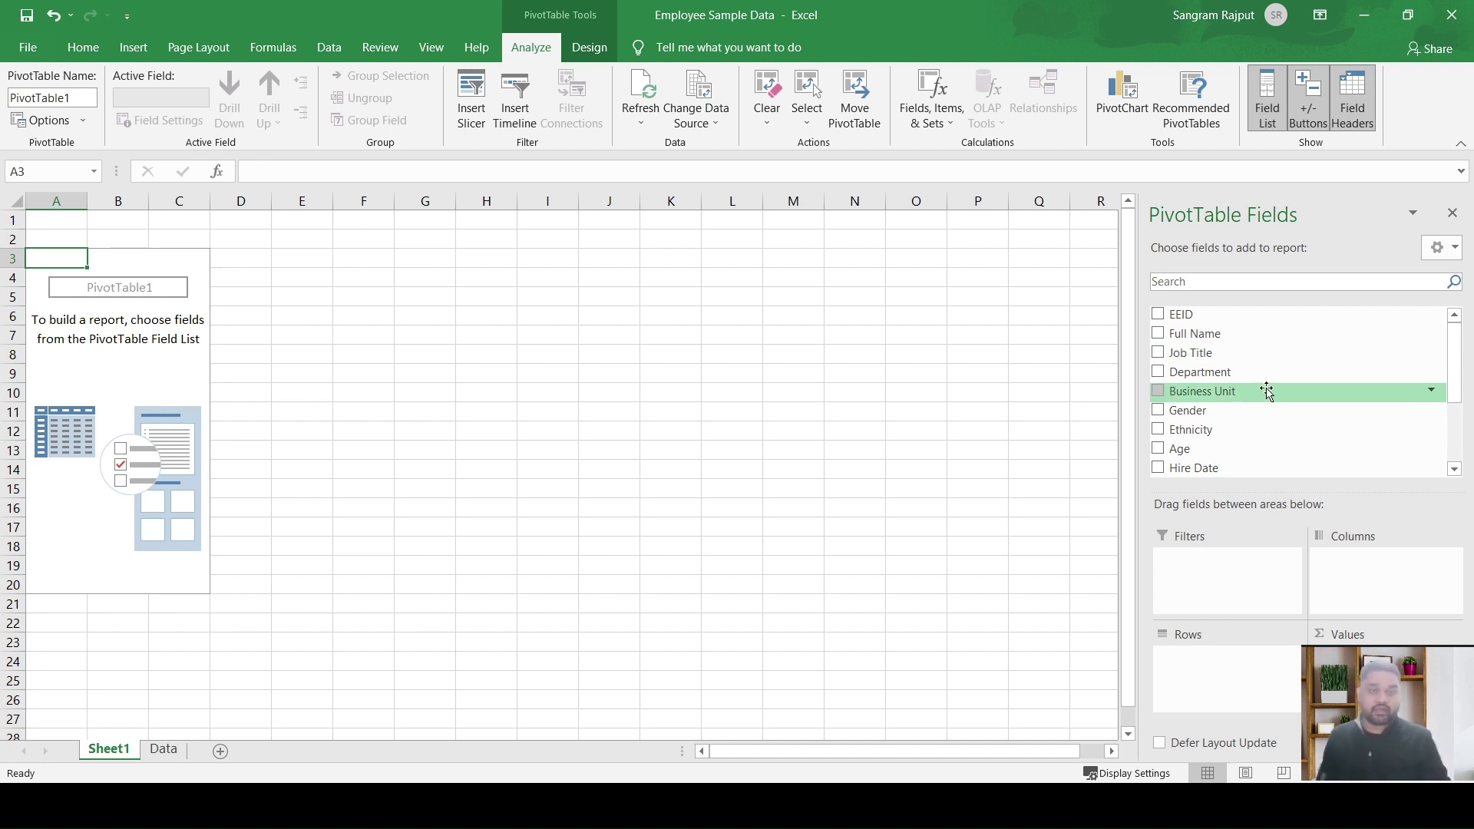
Step: Place Business Unit in the pivot Columns area and Department in the Rows area
drag(1267, 393, 1364, 566)
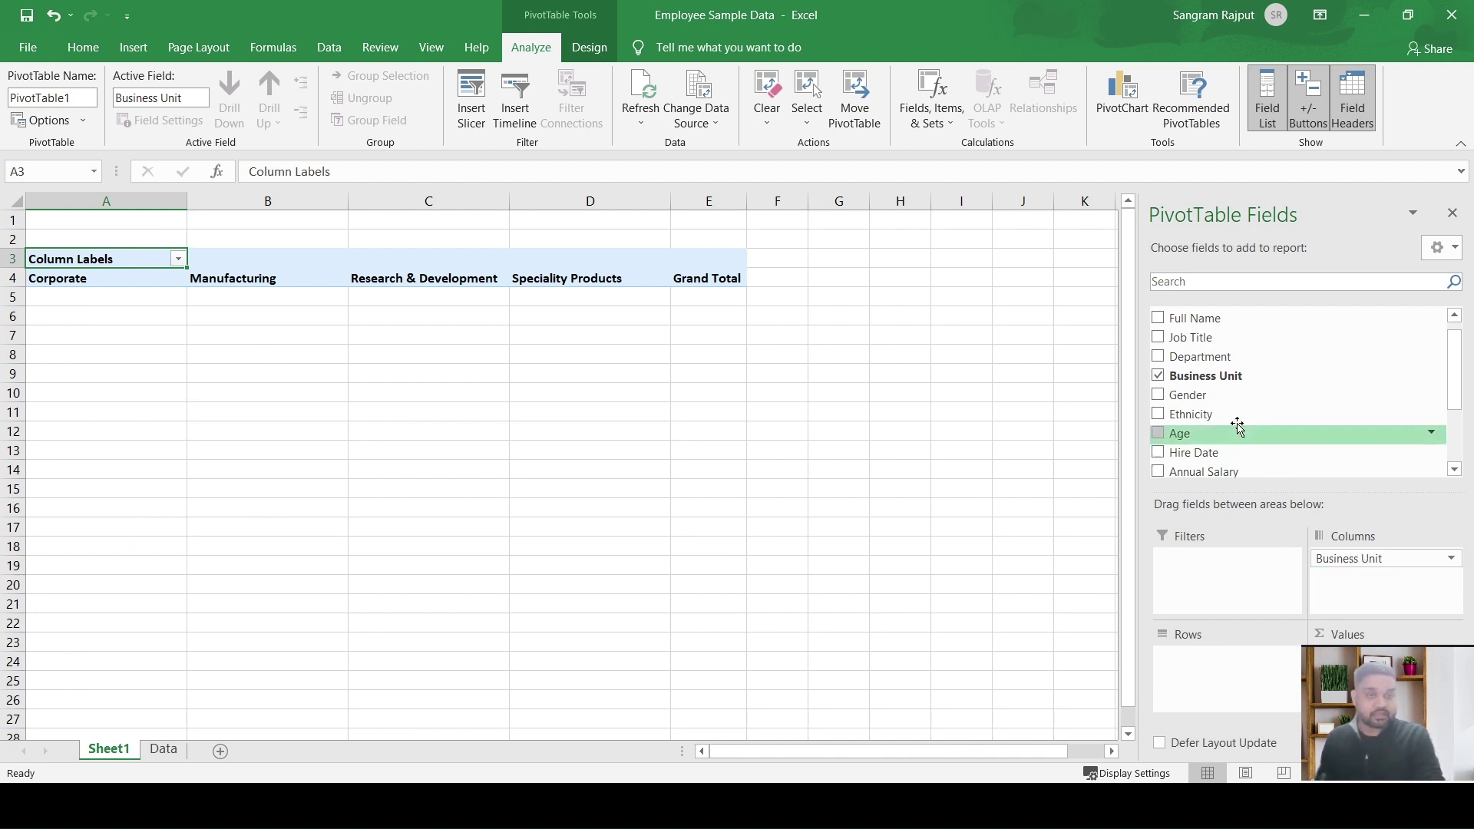
drag(1200, 361, 1206, 661)
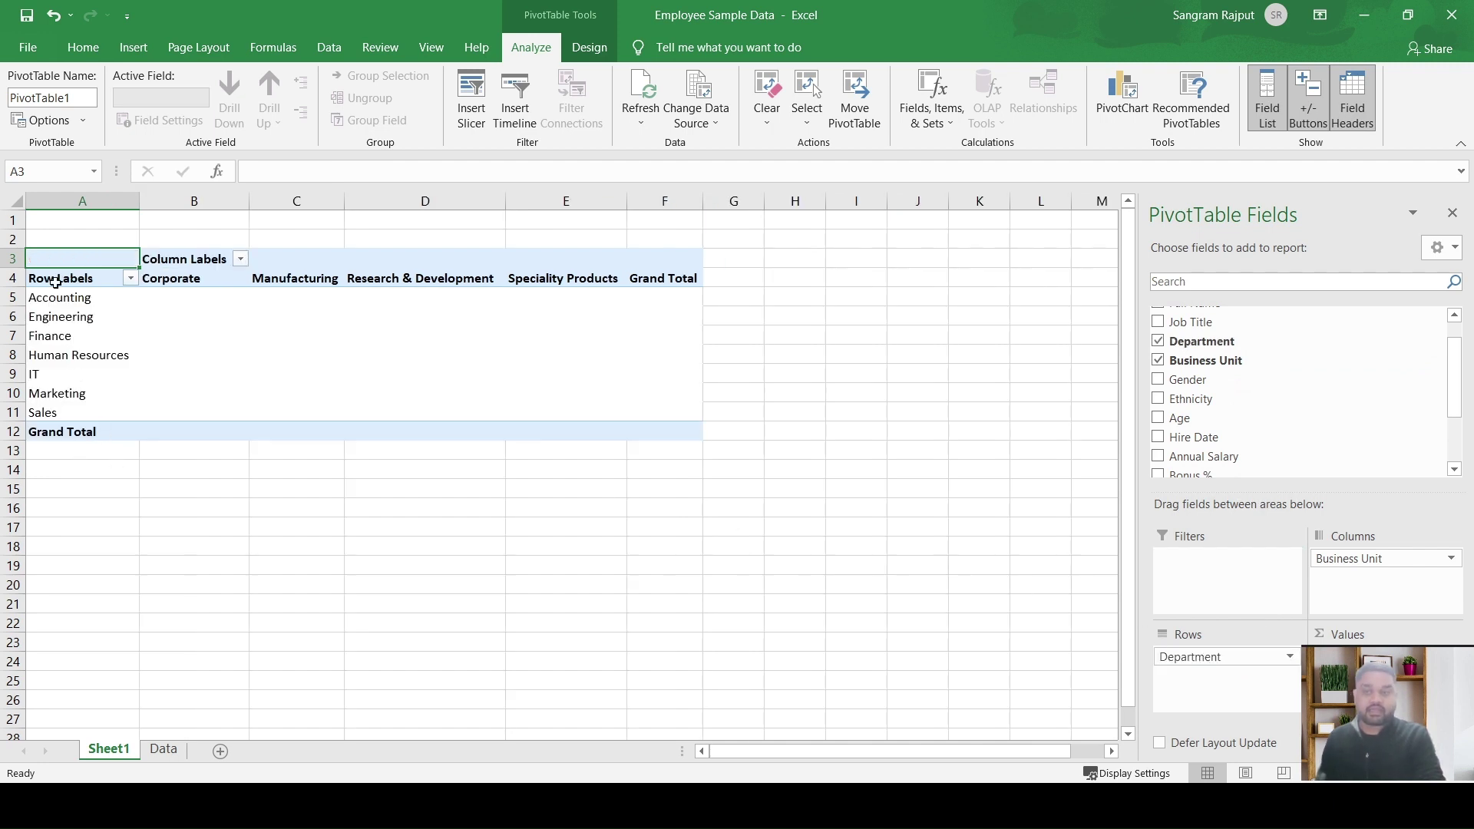
Step: Add Full Name to Values so the pivot shows Count of Full Name per department and business unit
click(187, 279)
click(268, 281)
click(376, 277)
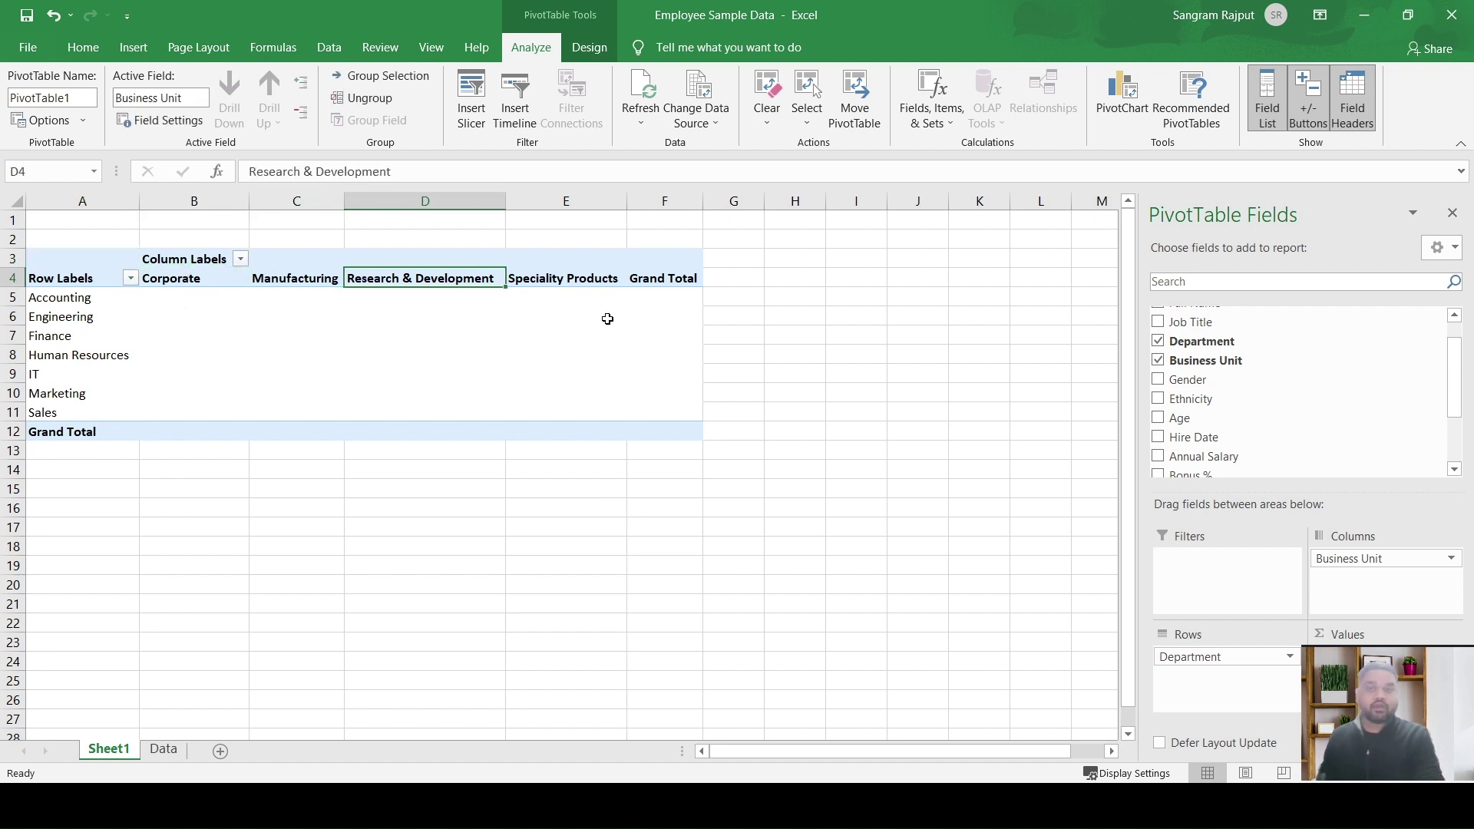
scroll(1255, 397, up, 1)
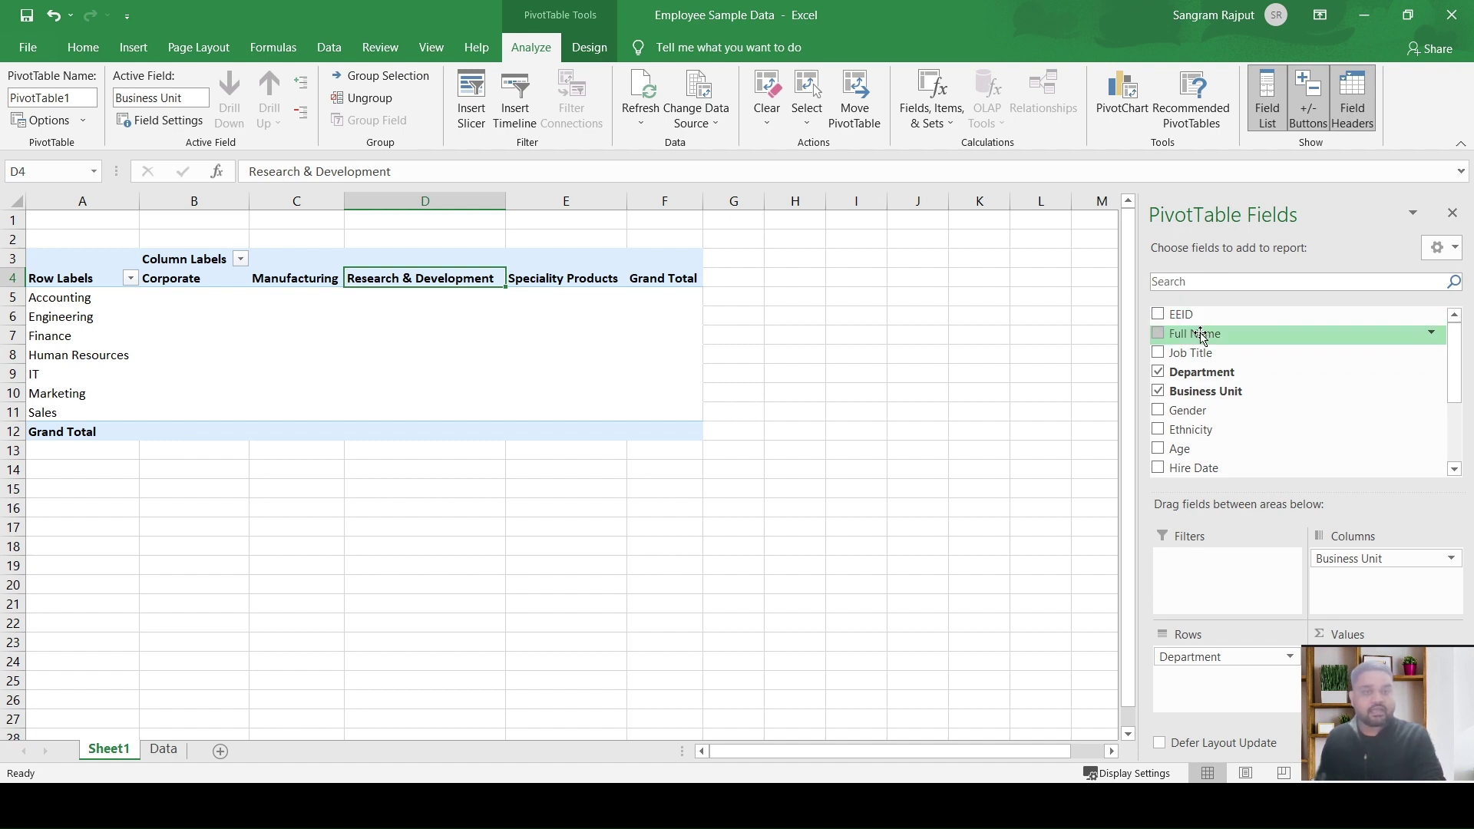
drag(1202, 336, 1351, 676)
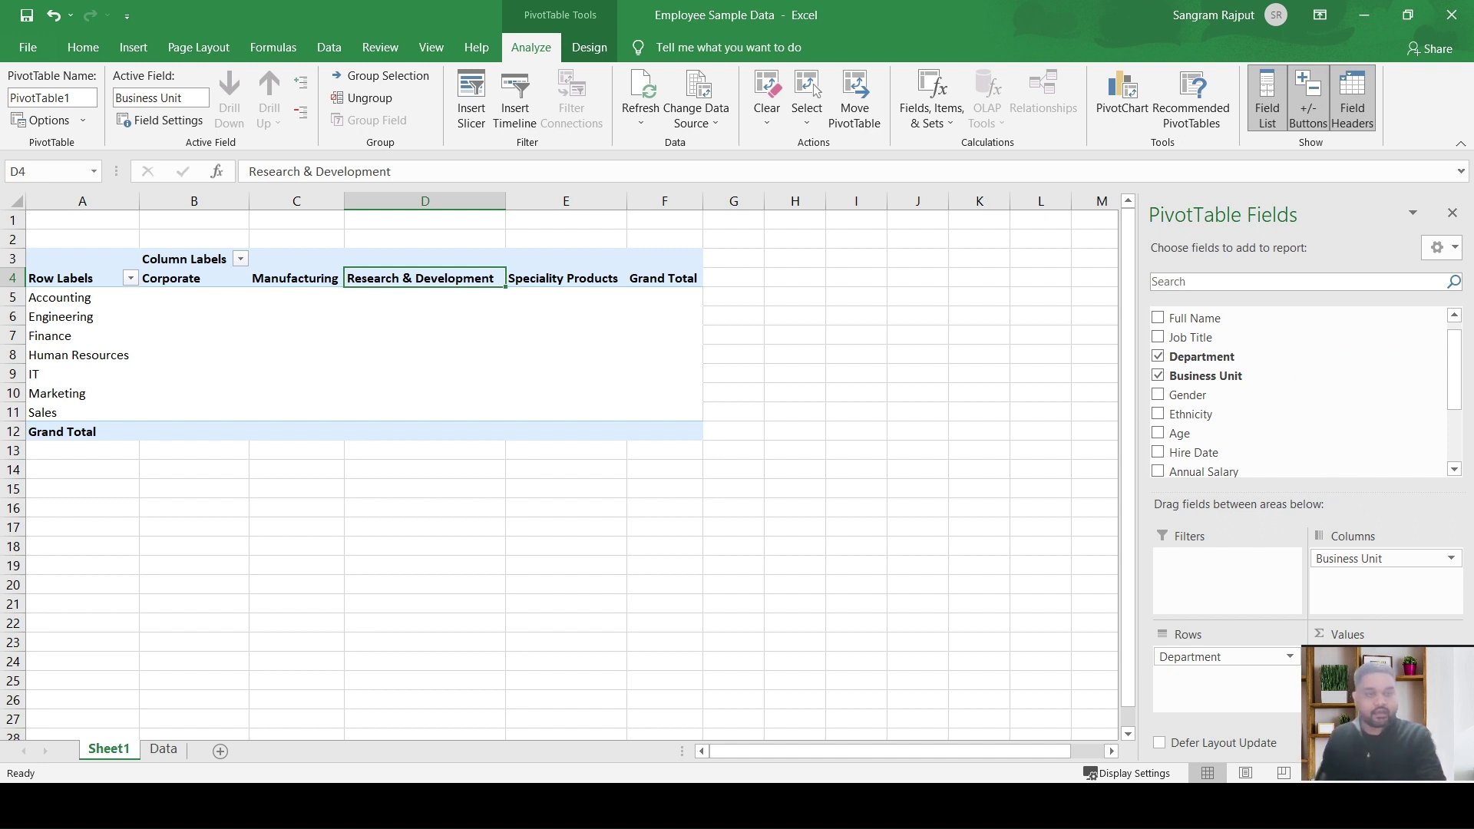
drag(1195, 318, 1374, 691)
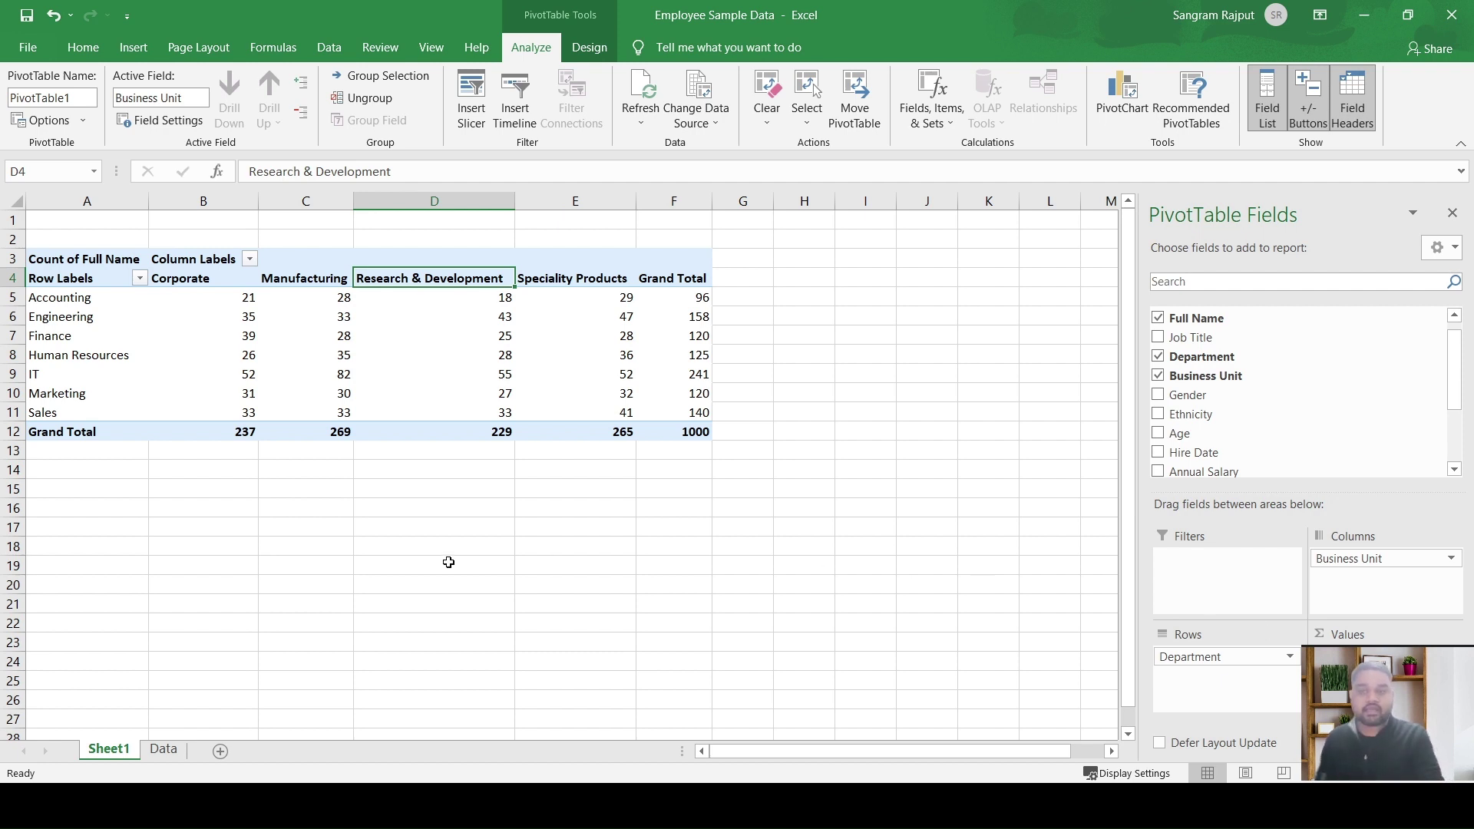
Step: Check the Finance and Accounting counts under Corporate, Manufacturing and Research & Development
click(239, 332)
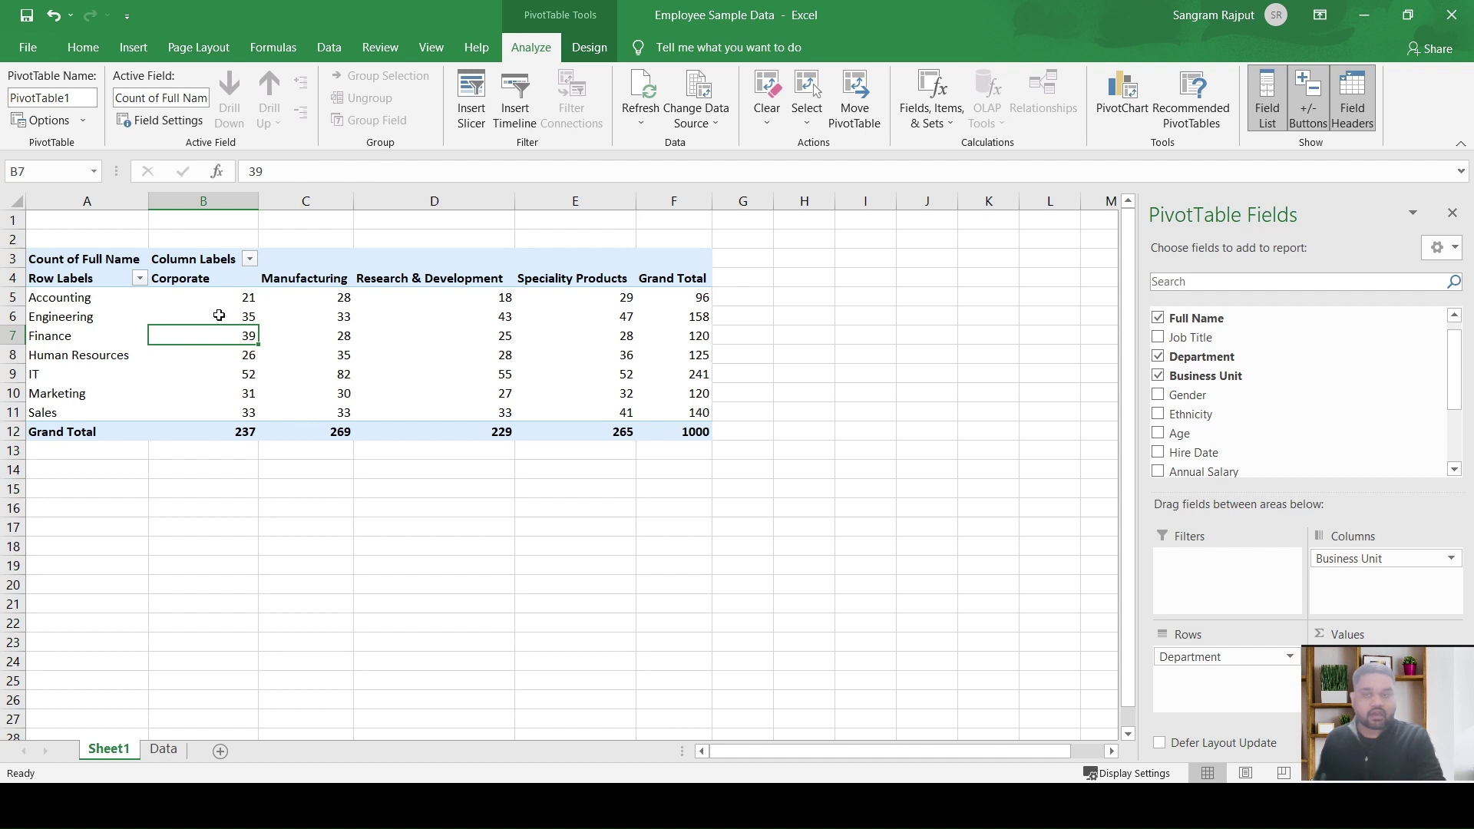
click(219, 315)
click(200, 299)
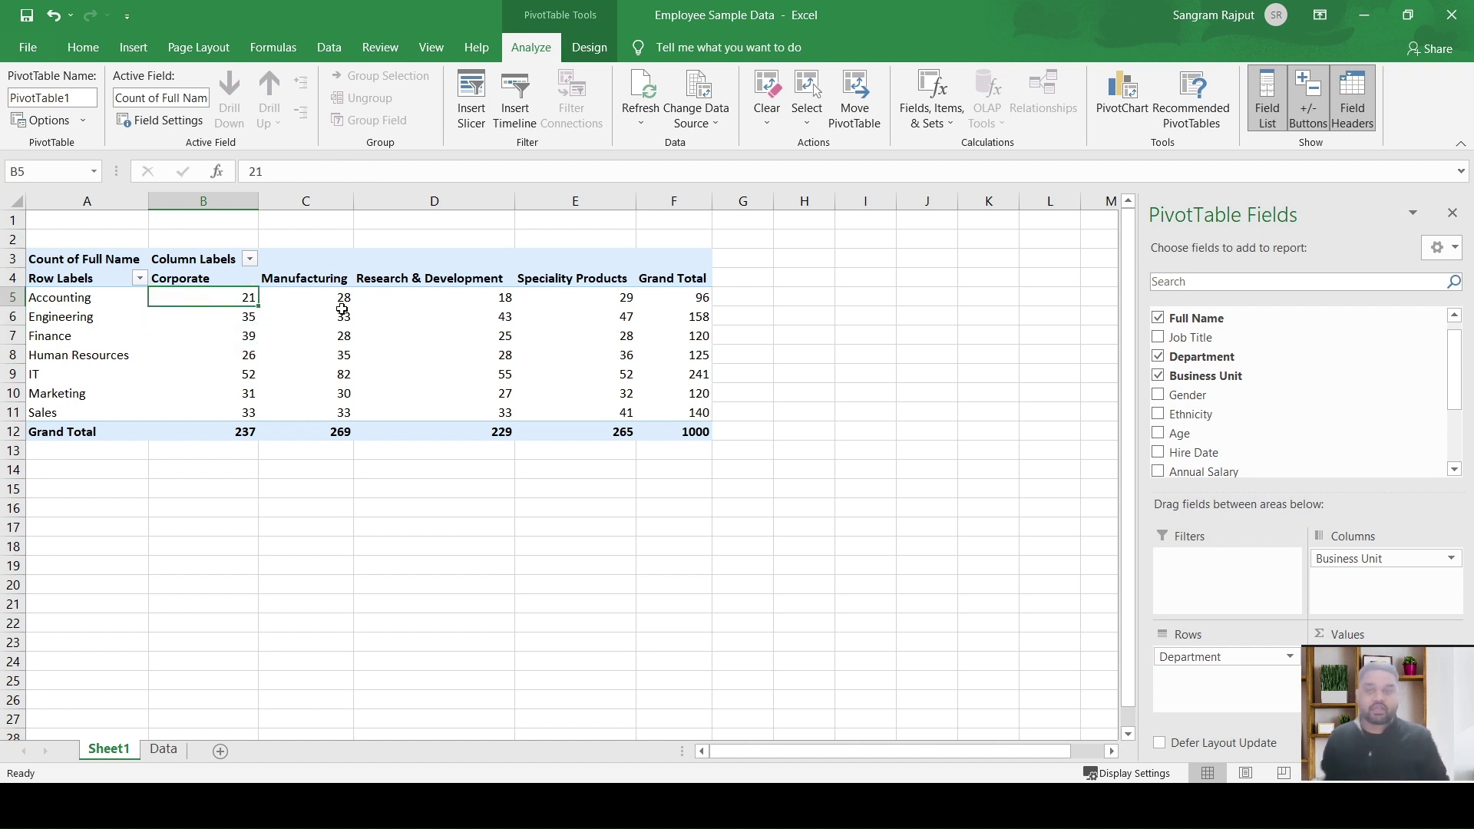
click(342, 307)
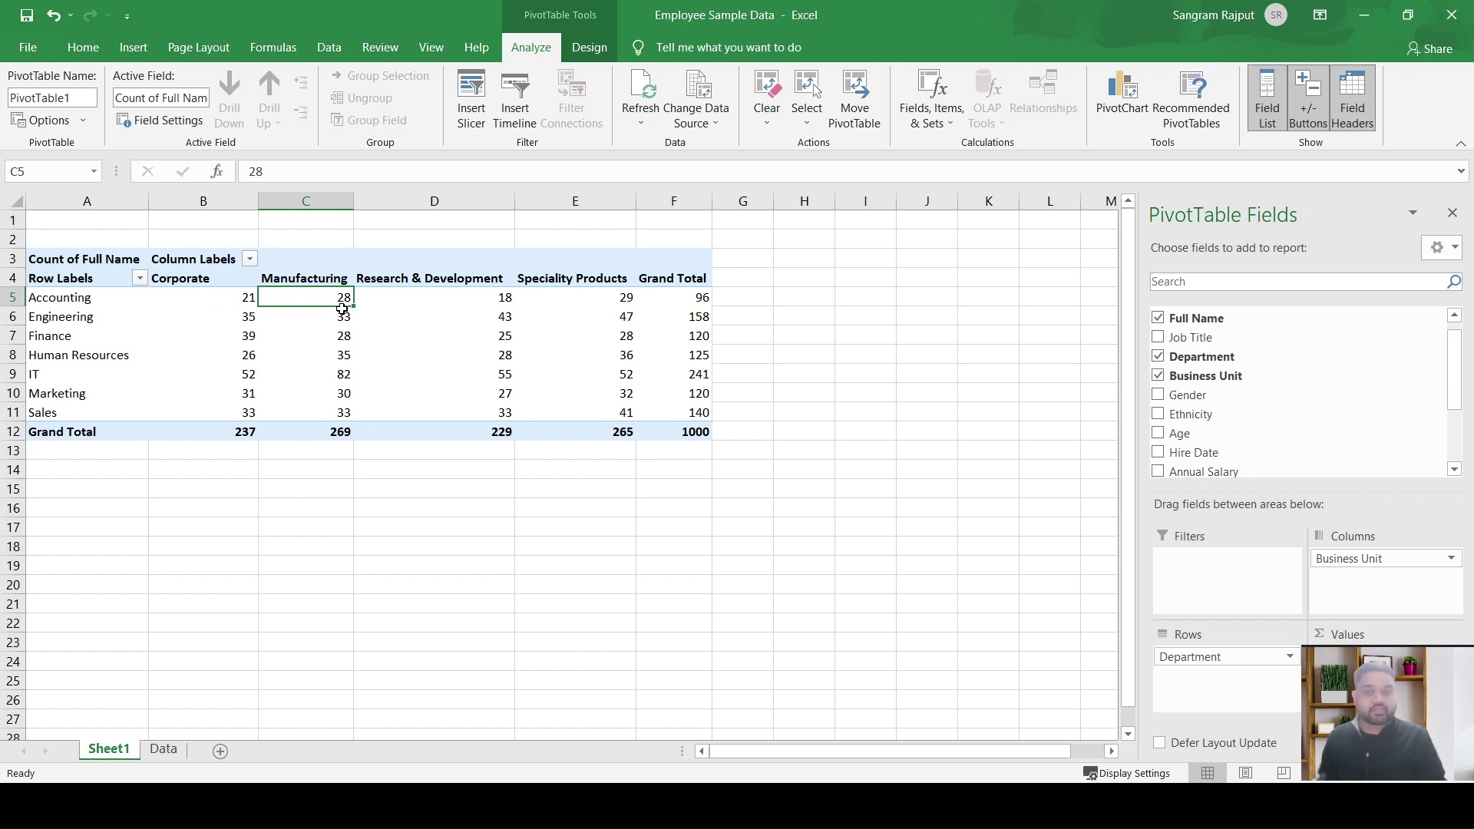
key(Right)
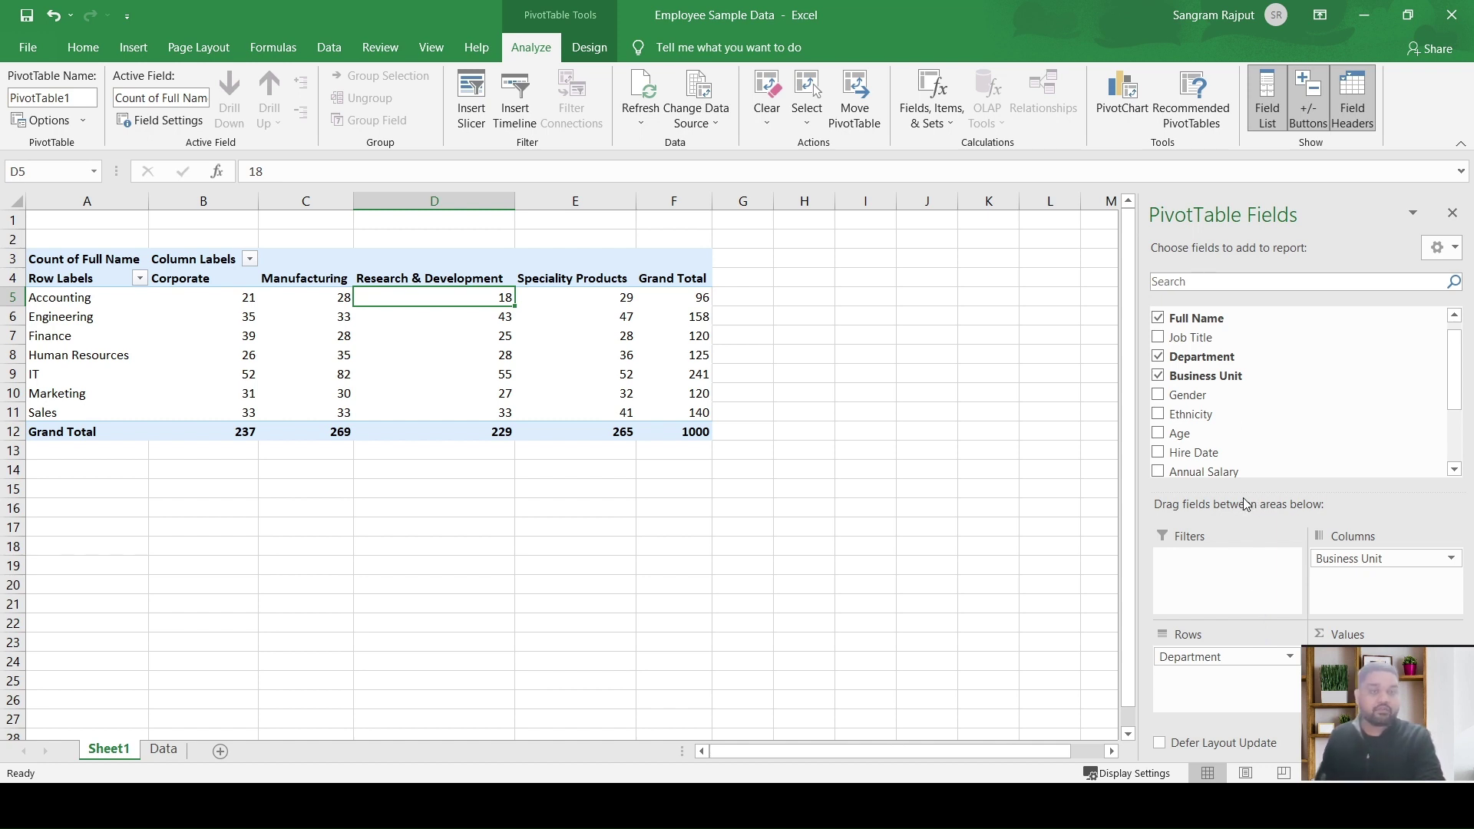
mouse_move(1187, 395)
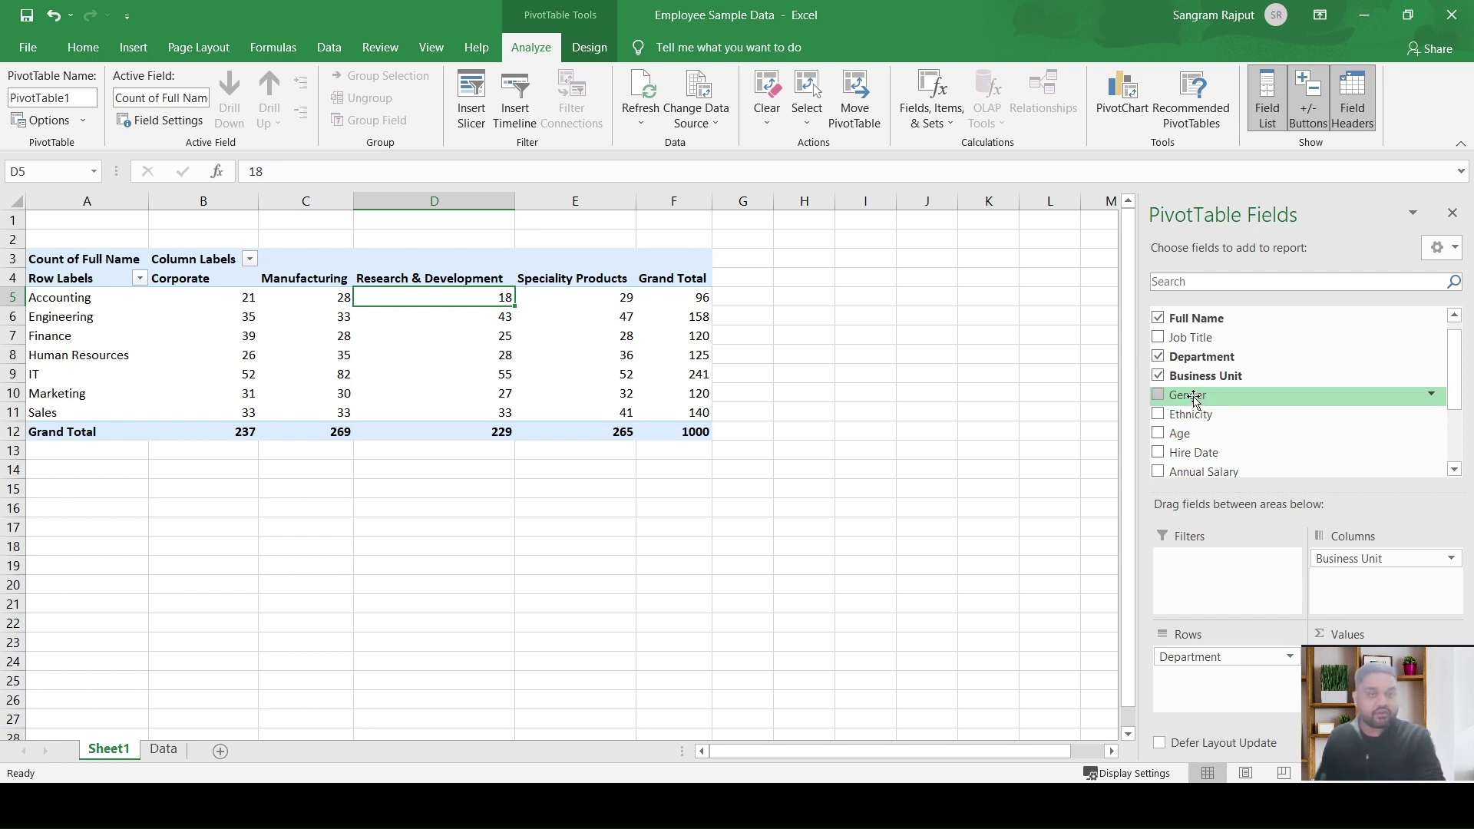
drag(1195, 399, 1236, 675)
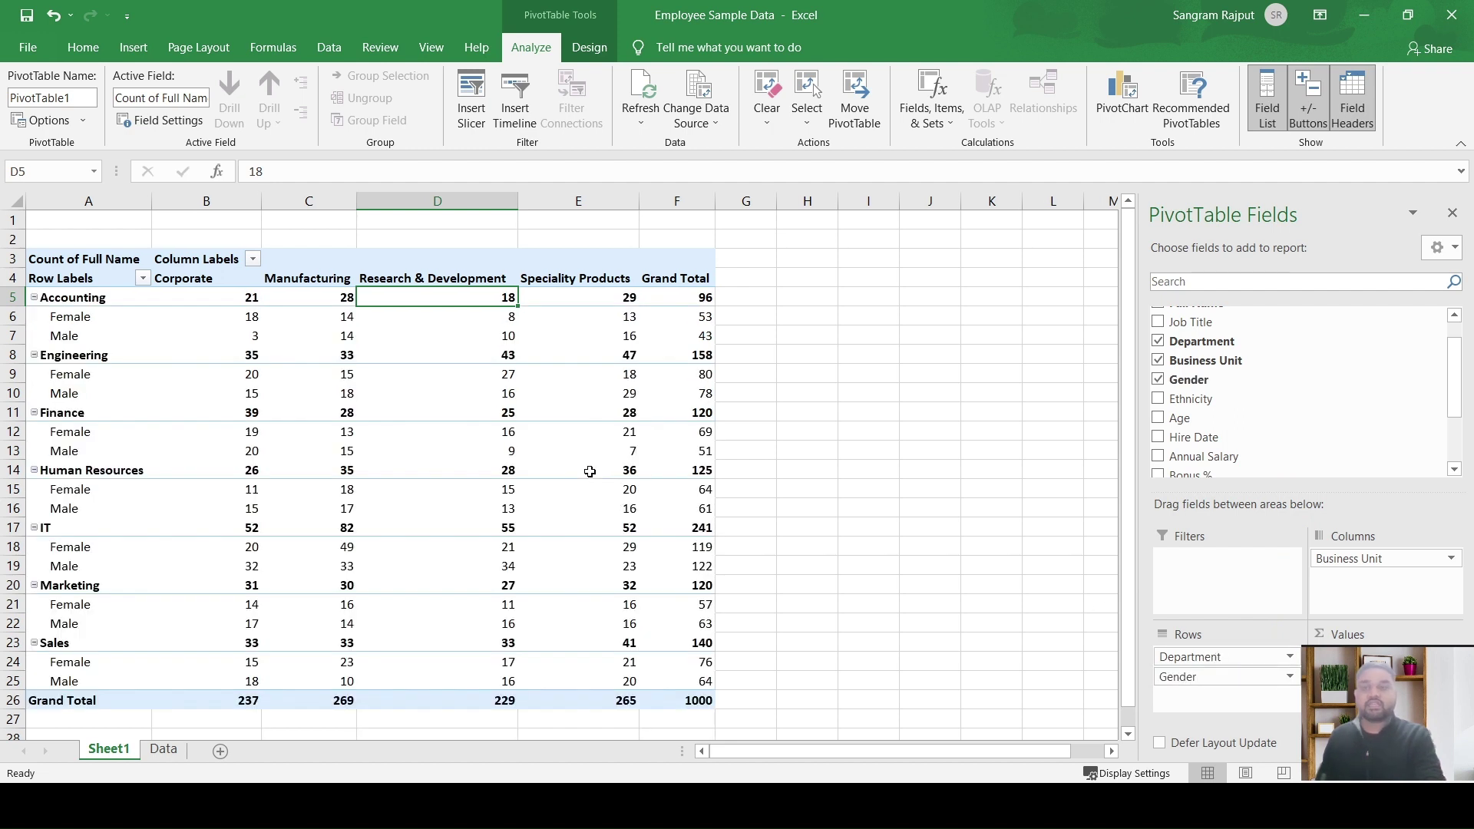
click(92, 327)
click(136, 319)
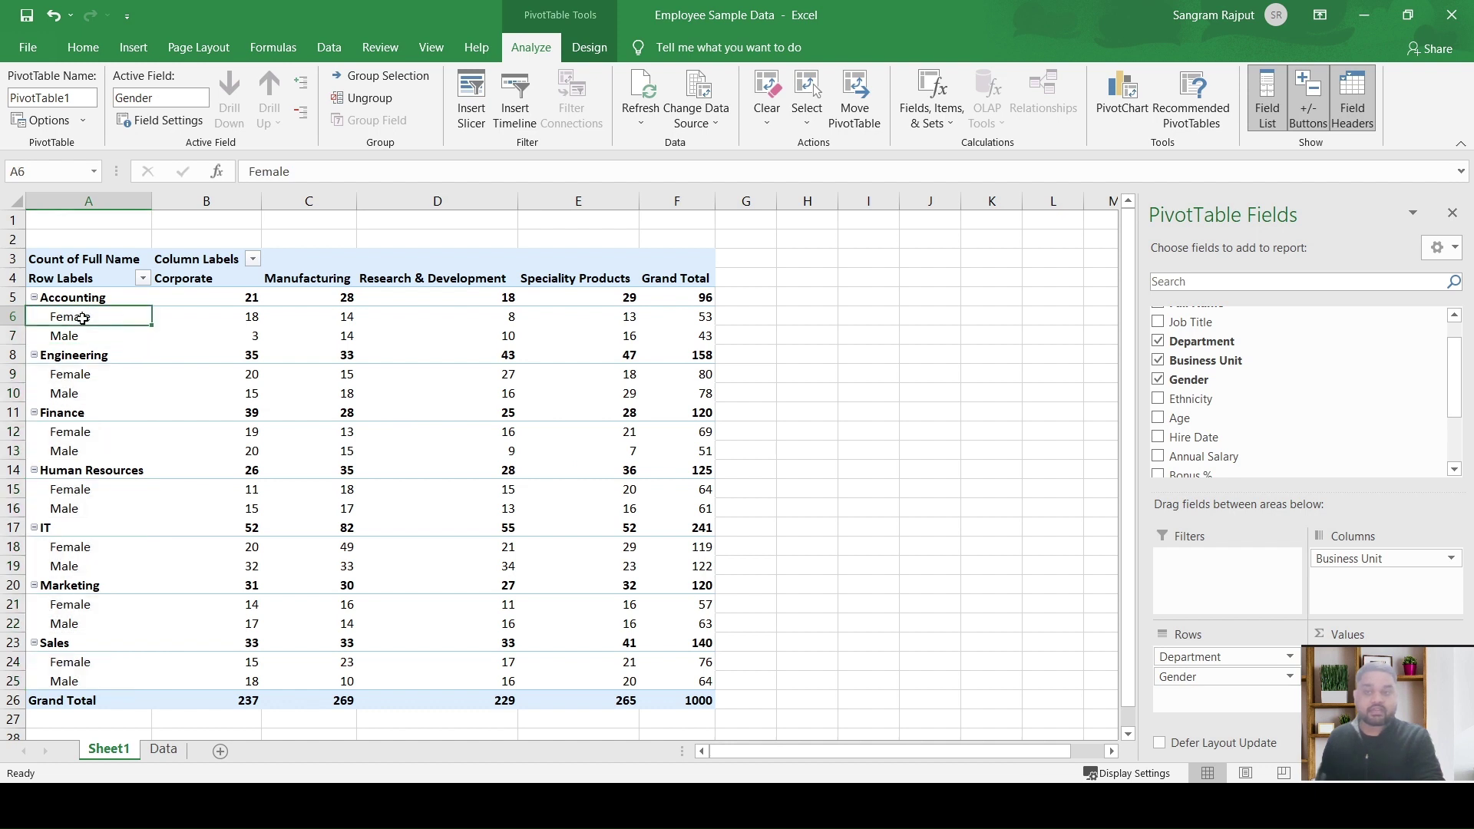
click(227, 323)
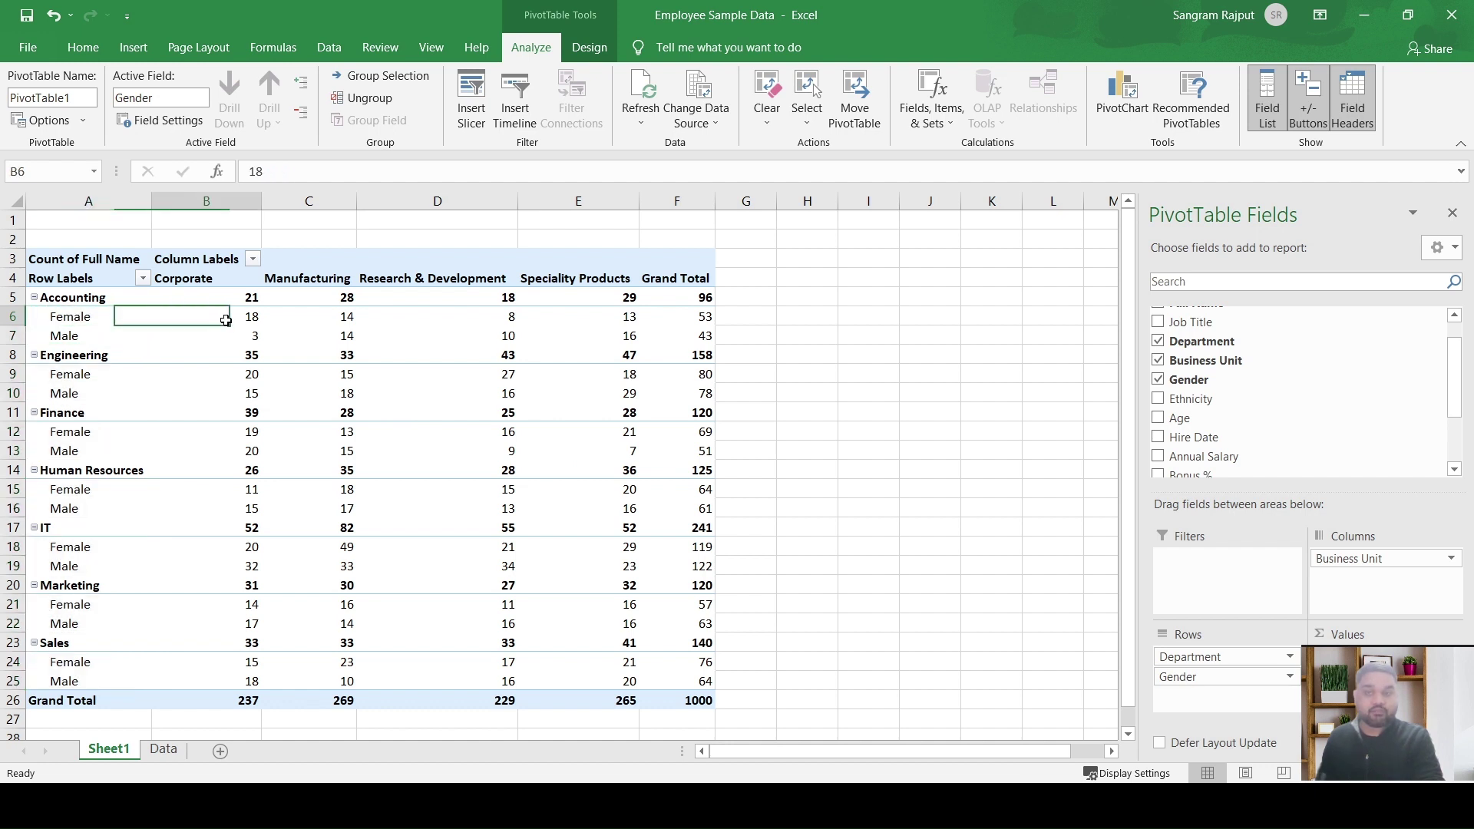
click(95, 315)
click(244, 321)
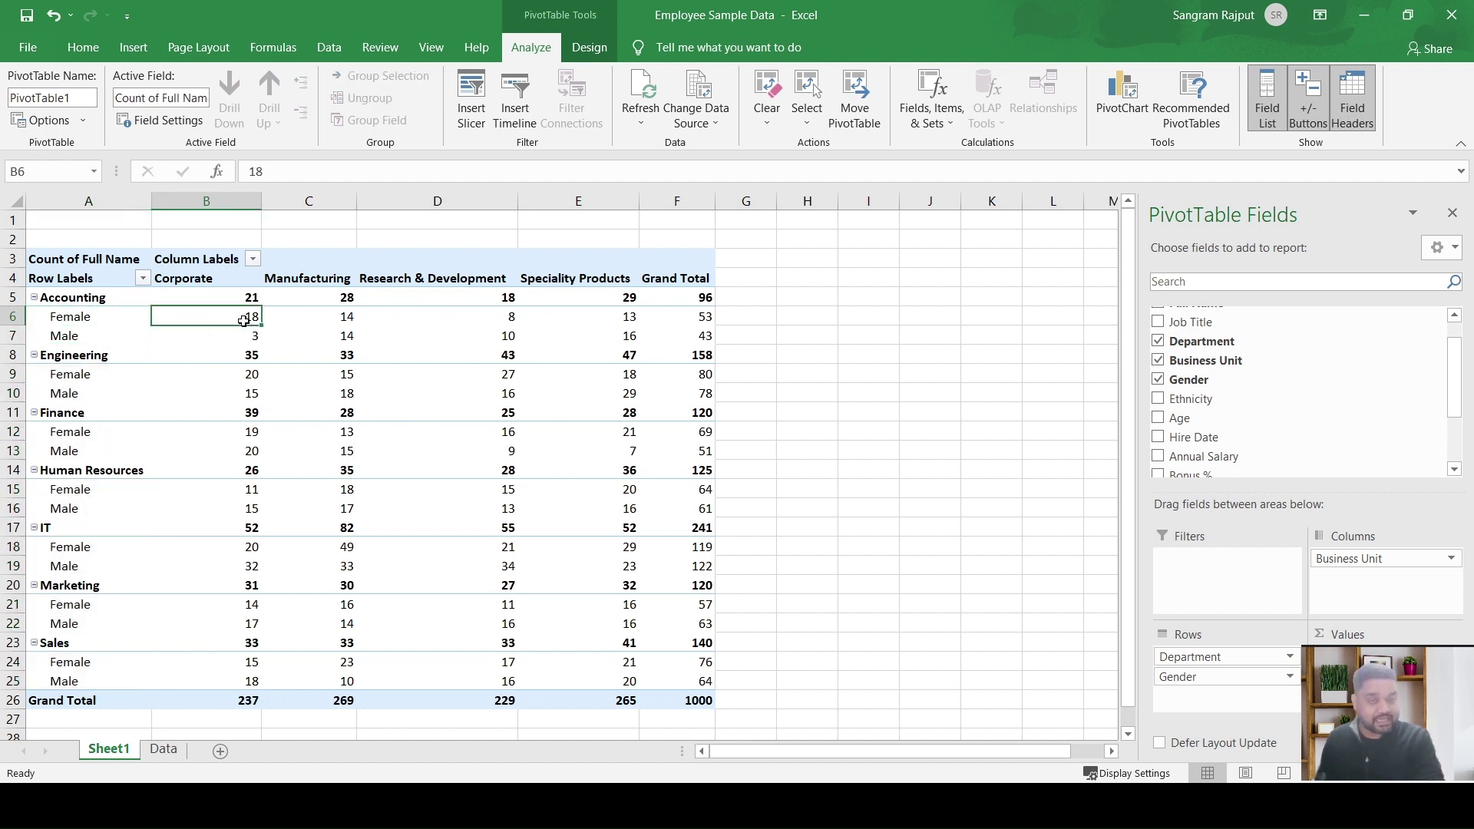
click(253, 334)
click(306, 317)
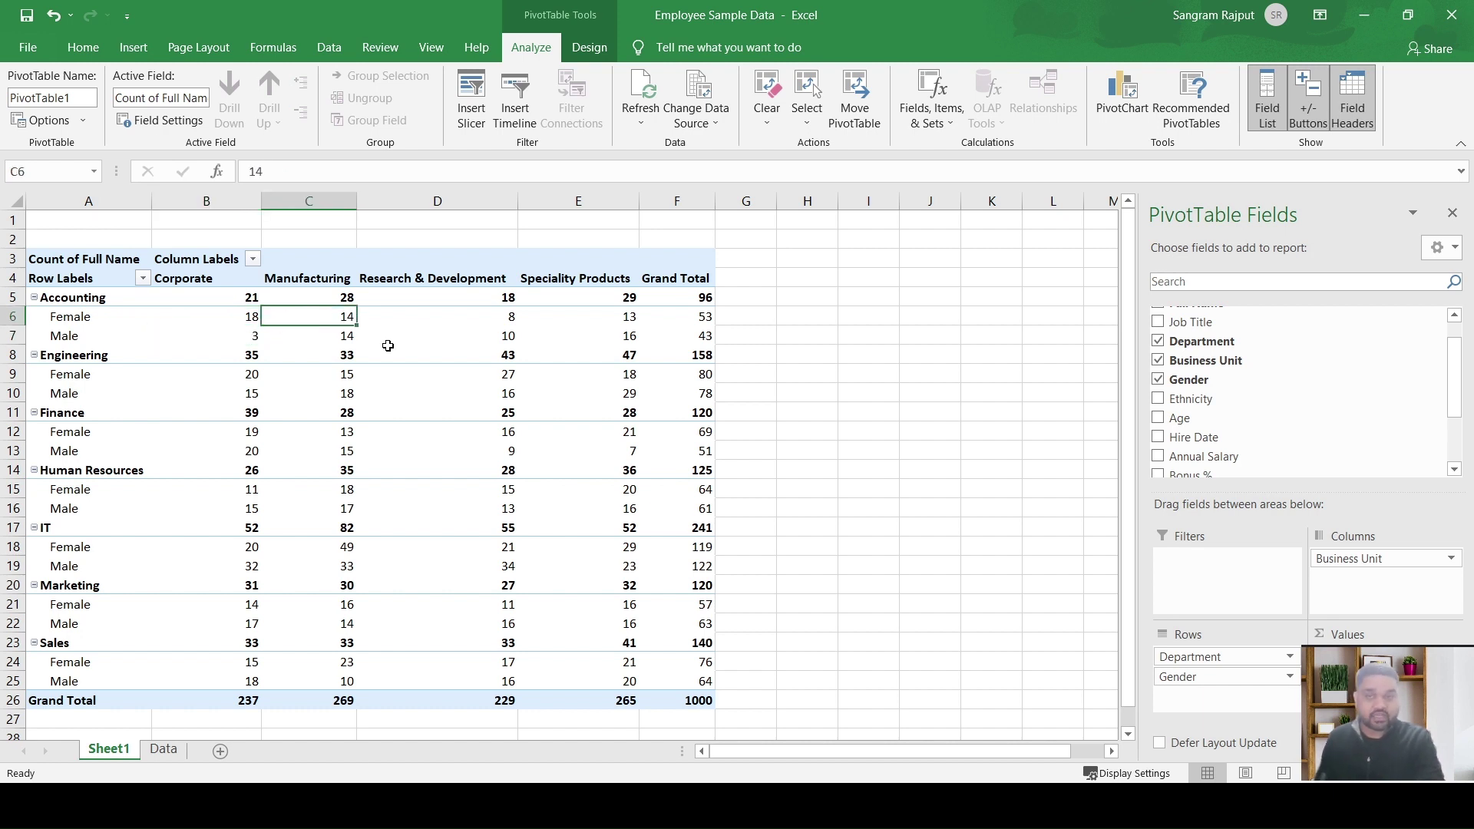
click(228, 373)
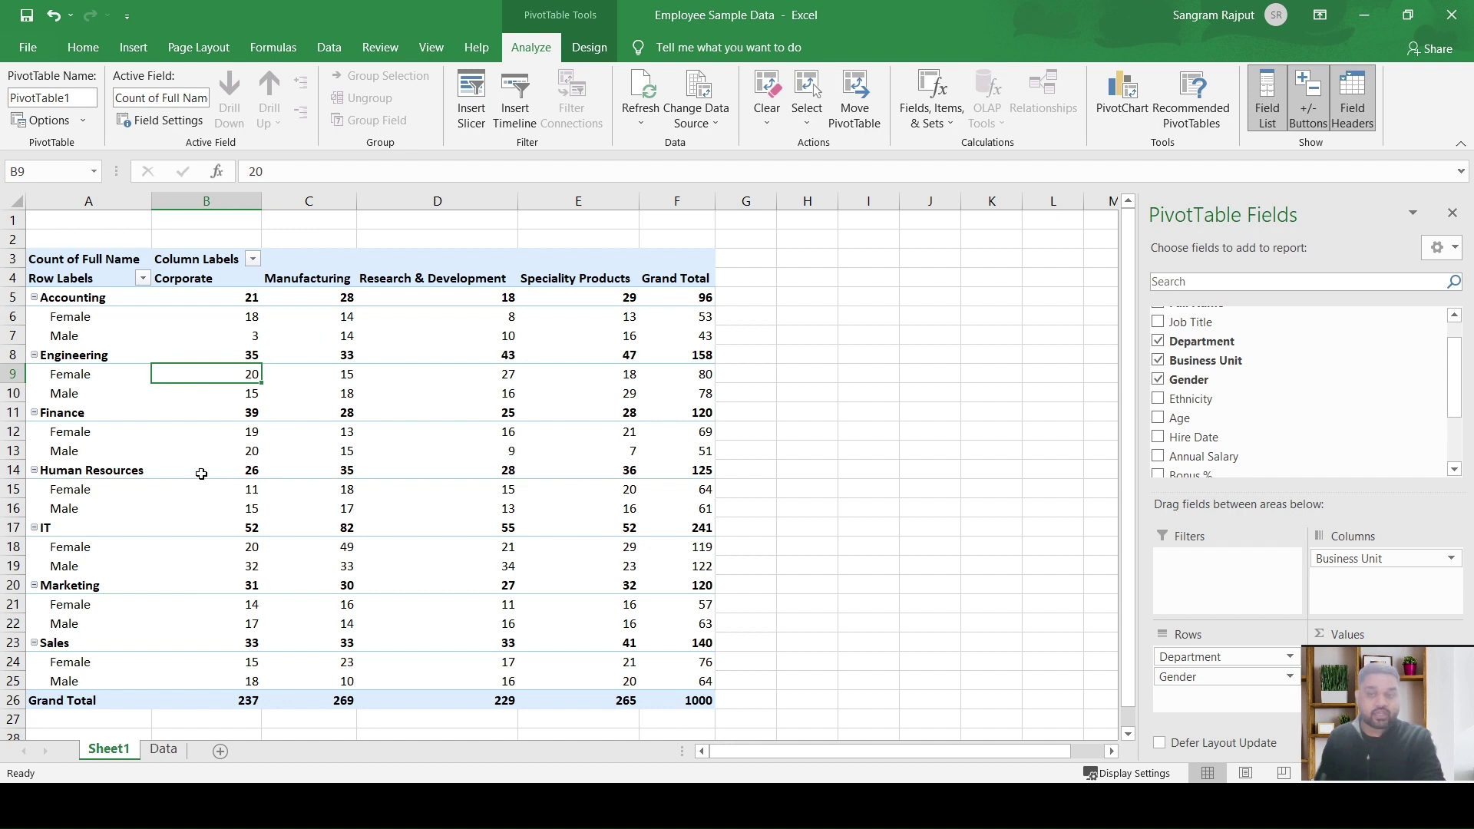
click(181, 443)
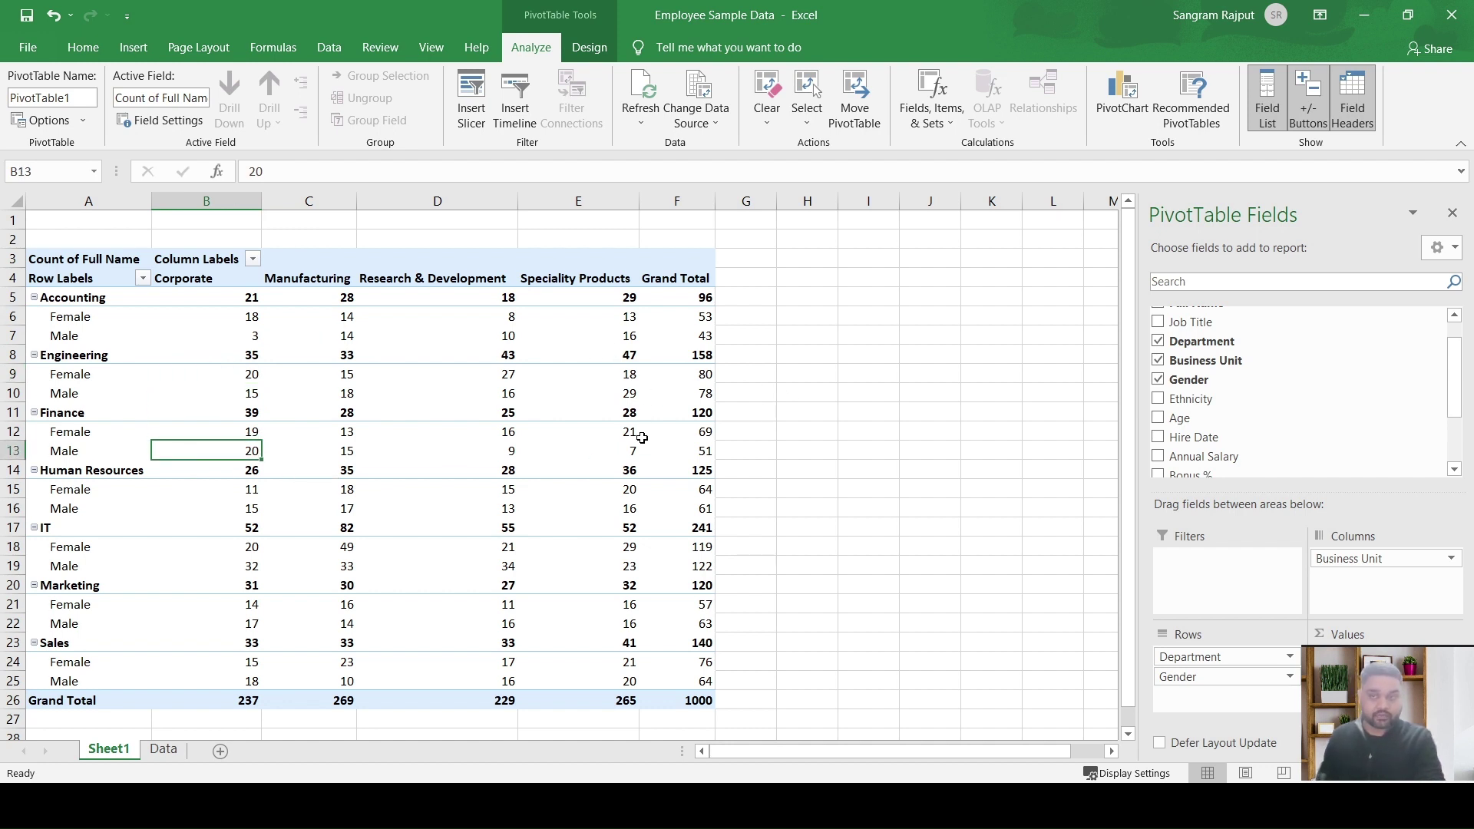
mouse_move(1299, 417)
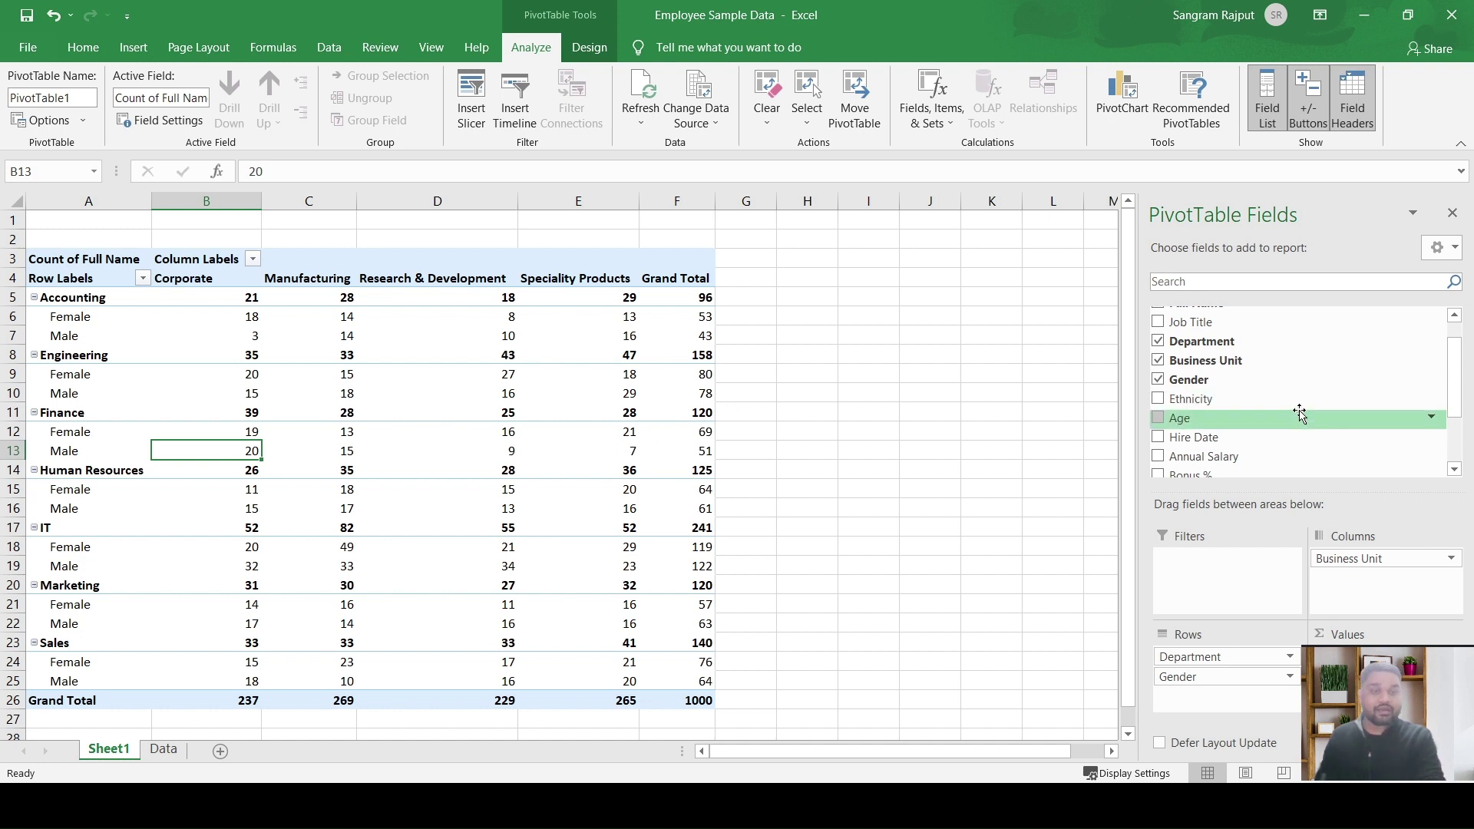
scroll(1280, 417, up, 1)
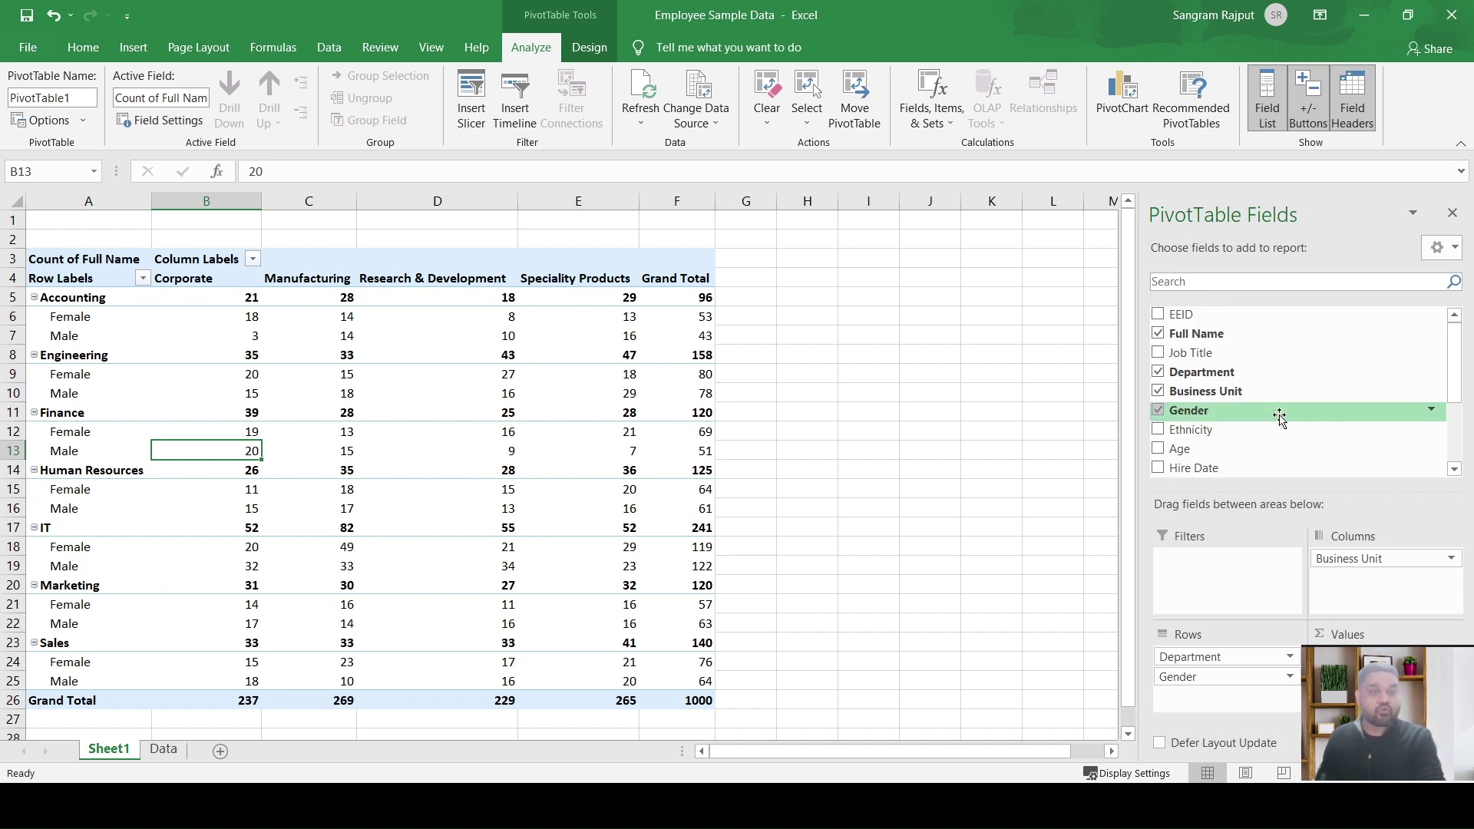
scroll(1280, 417, down, 2)
Step: Add Age to the pivot rows and inspect the age 25 and 27 rows under Accounting females
mouse_move(1262, 357)
mouse_down()
mouse_move(1258, 539)
mouse_move(1226, 699)
mouse_up()
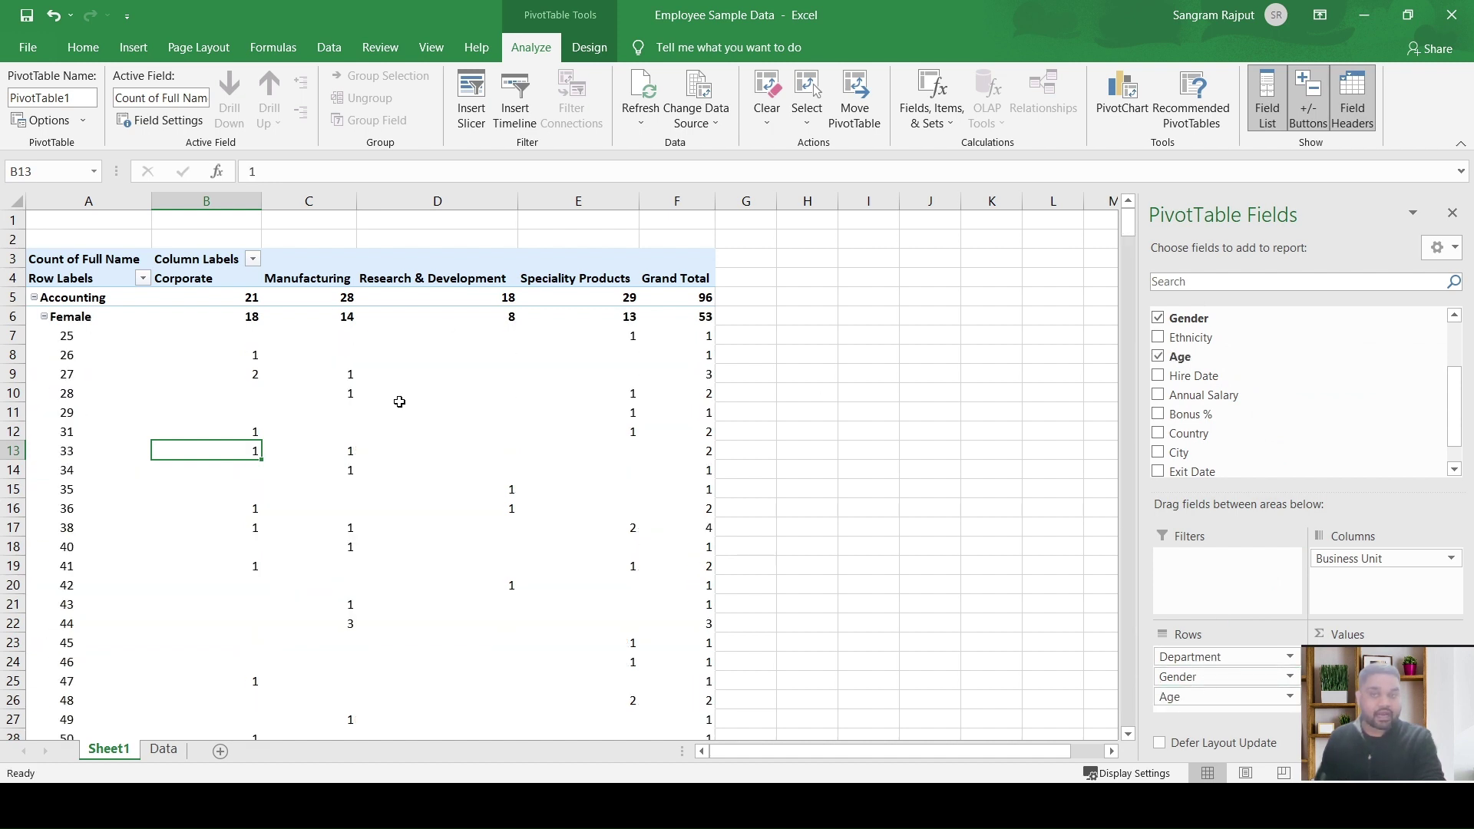
click(67, 336)
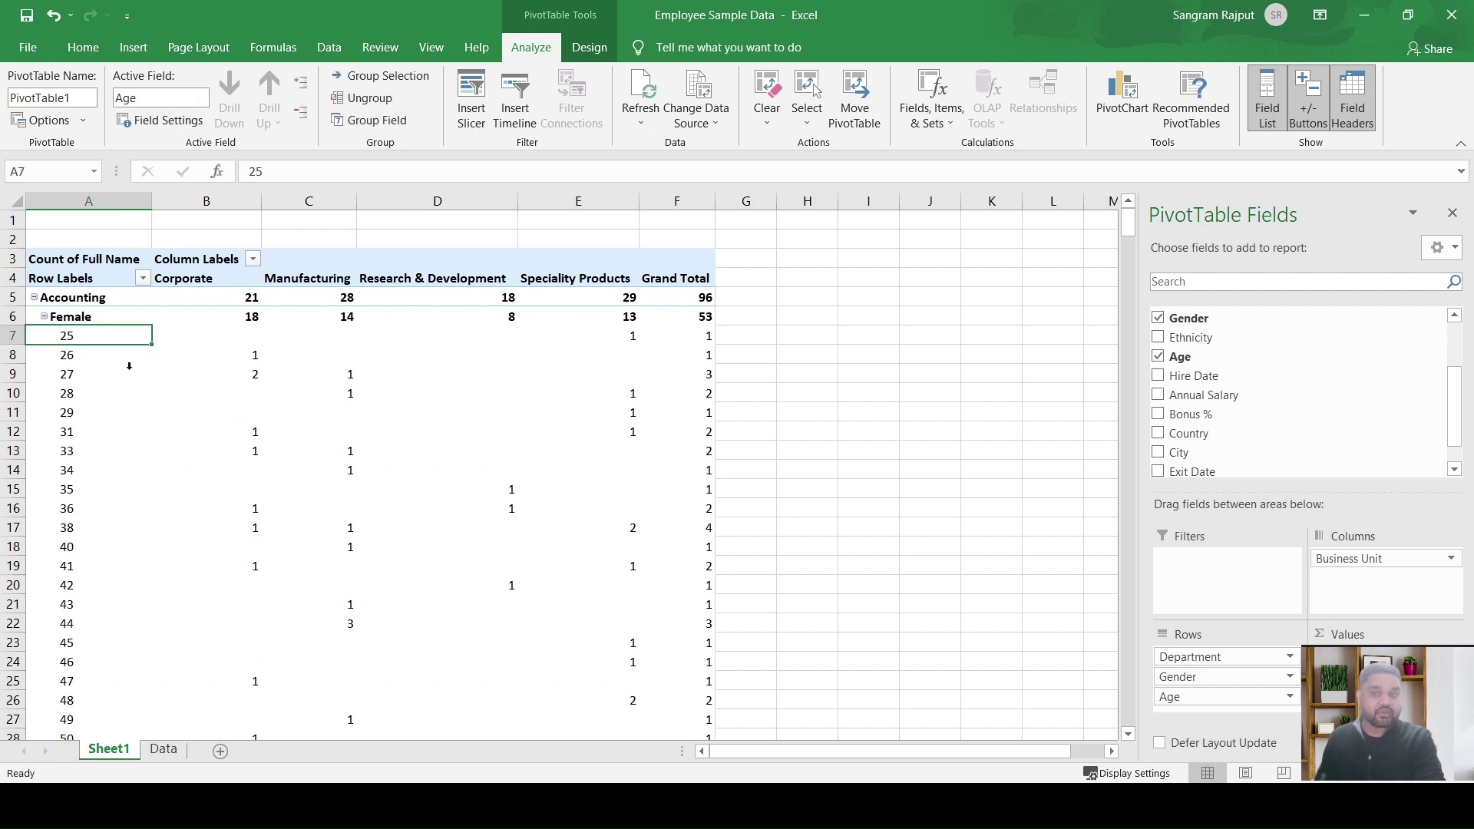
click(9, 335)
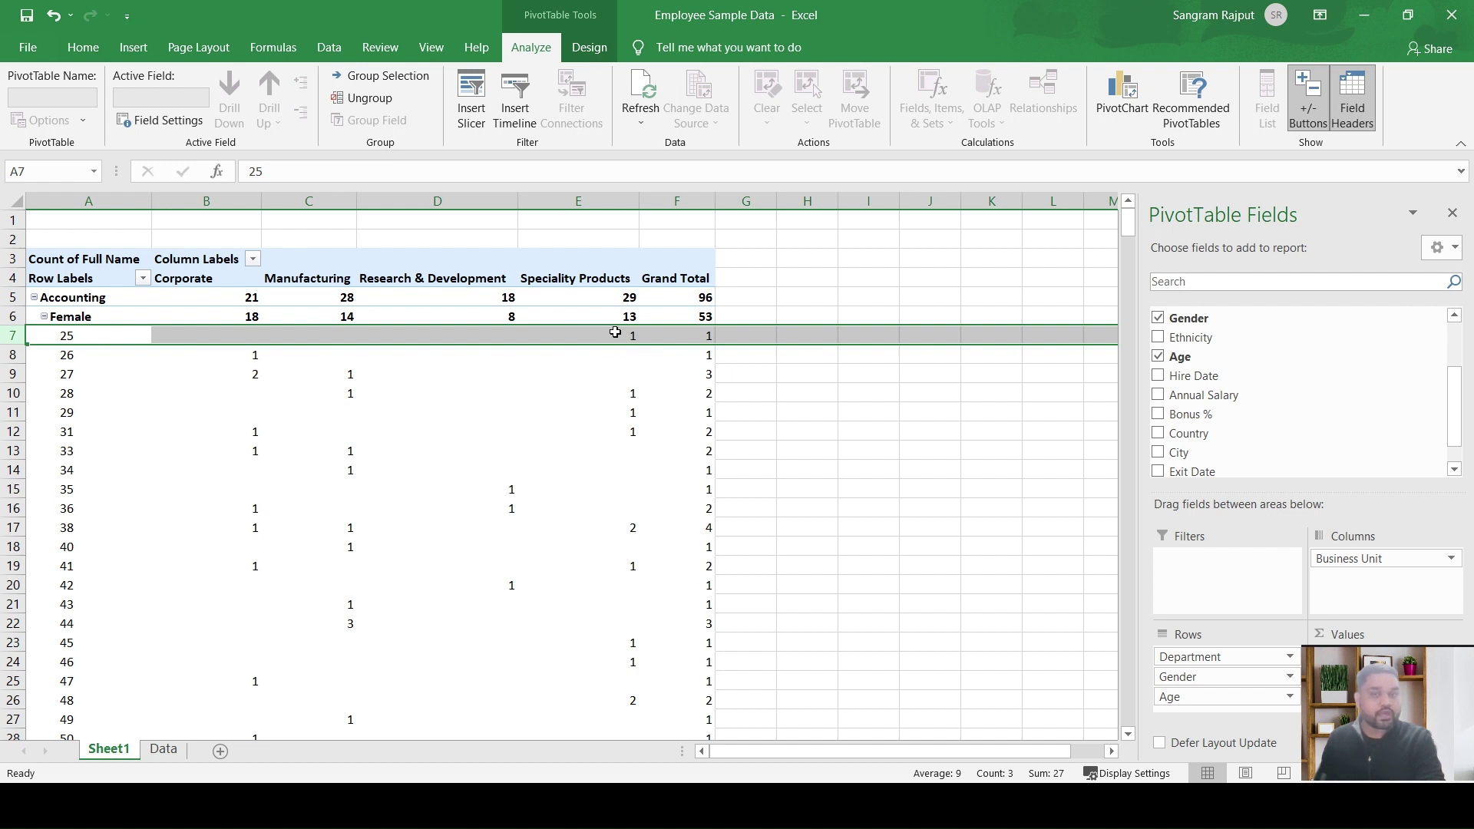
click(13, 374)
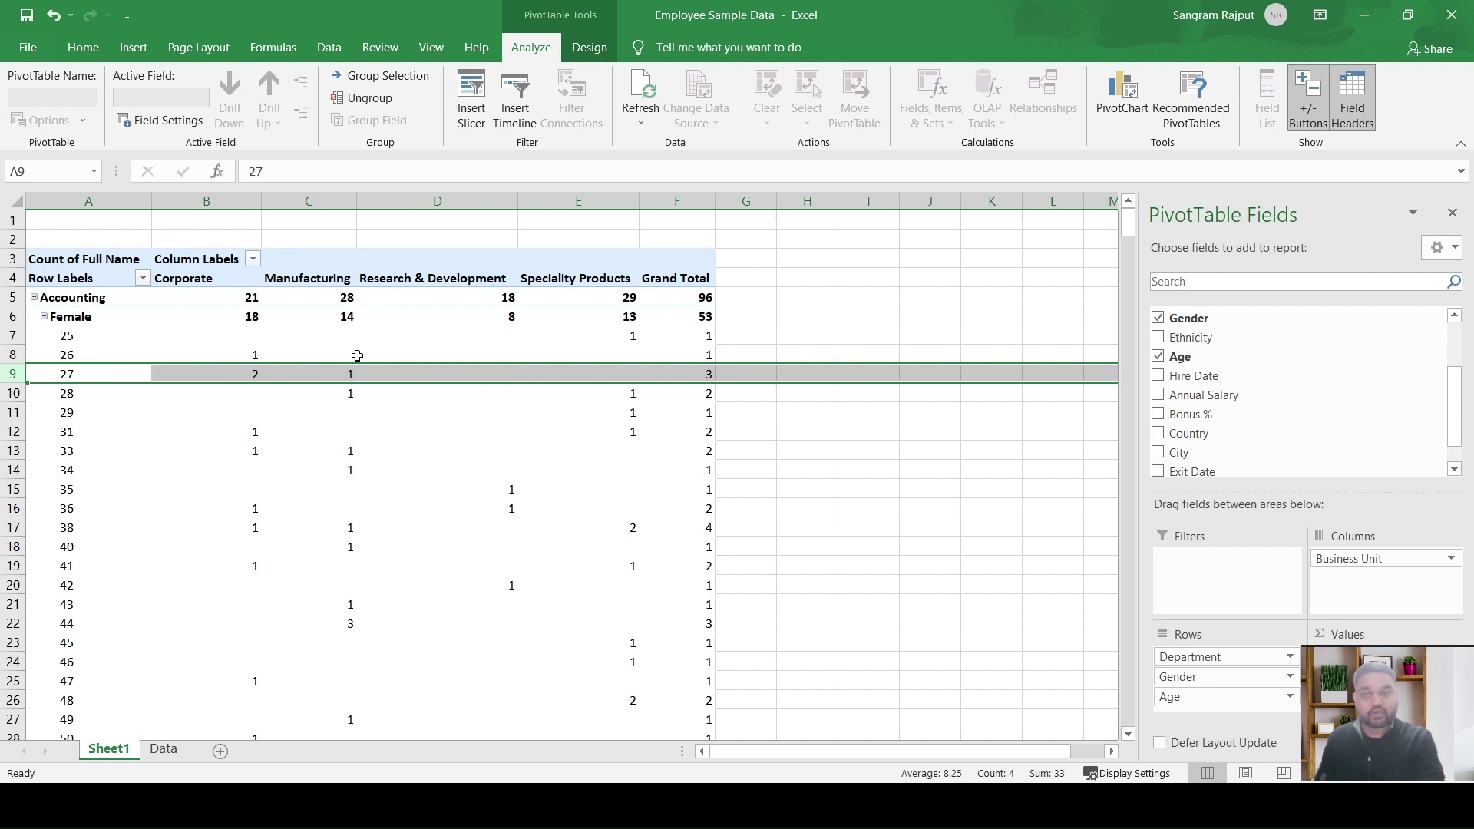
Step: Inspect the age 25, 27 and 28 rows under Accounting males and review the age breakdown
scroll(389, 470, down, 1)
scroll(372, 457, down, 8)
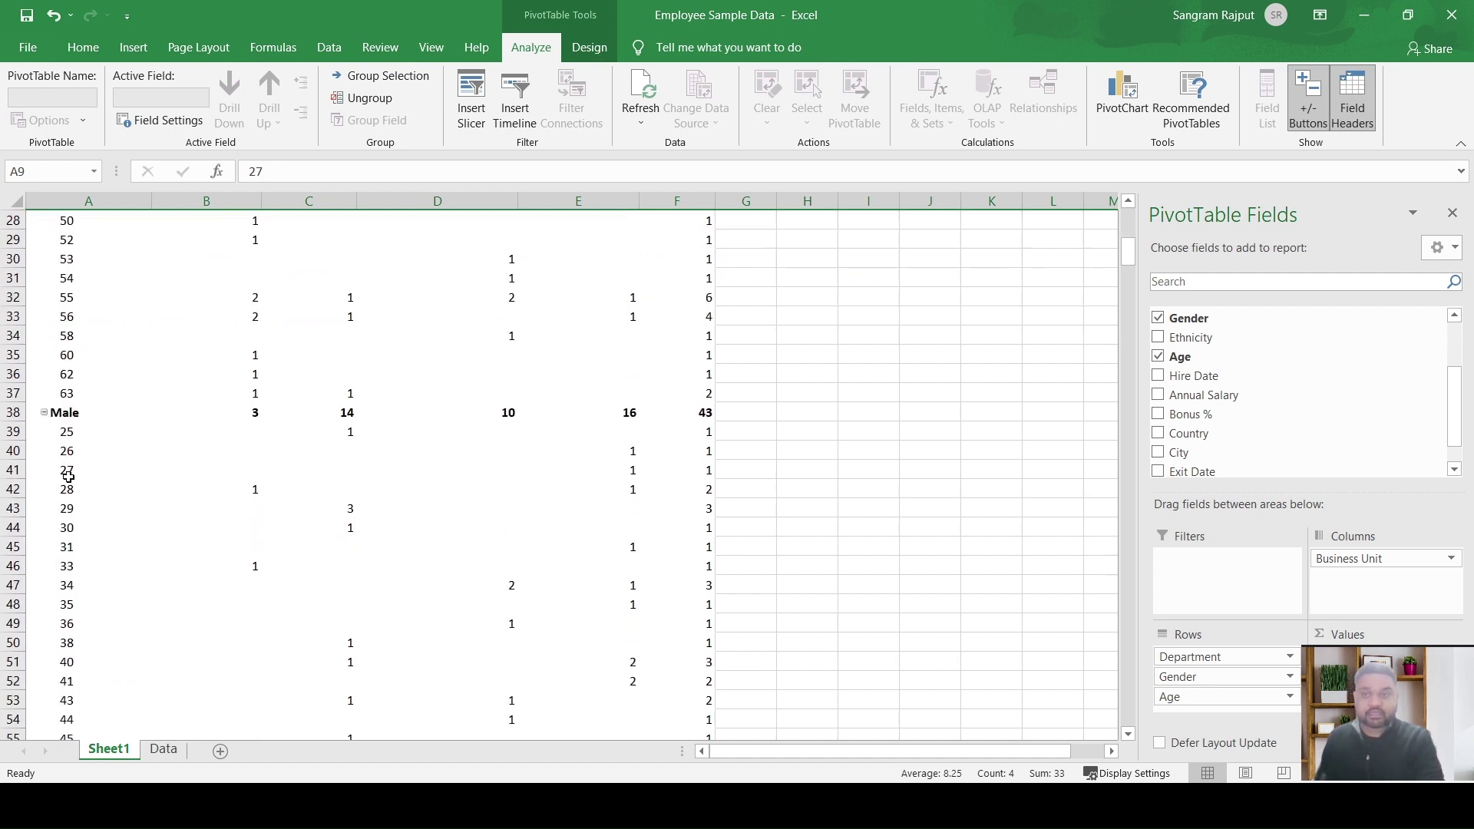
click(70, 433)
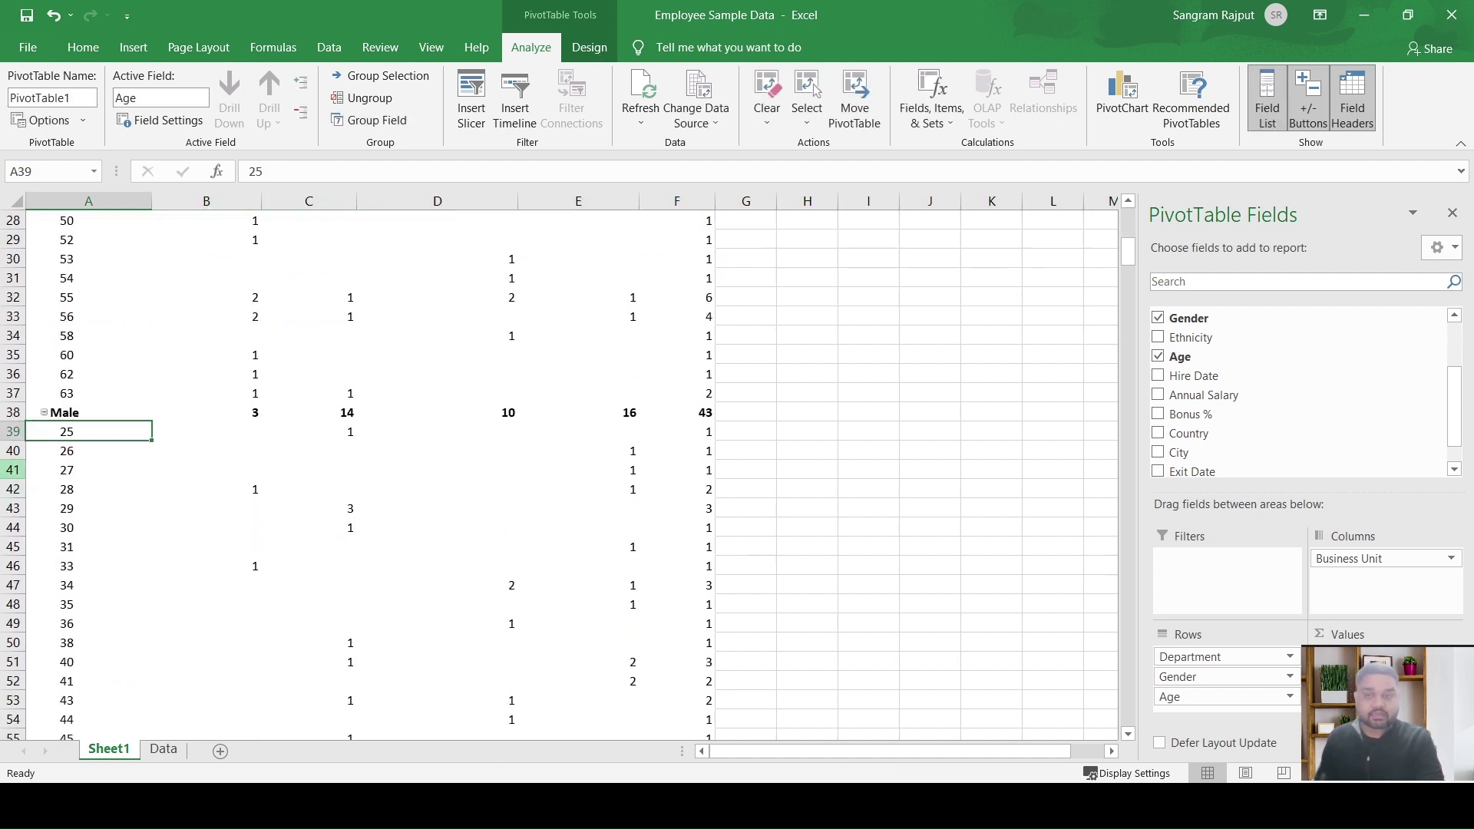
click(6, 469)
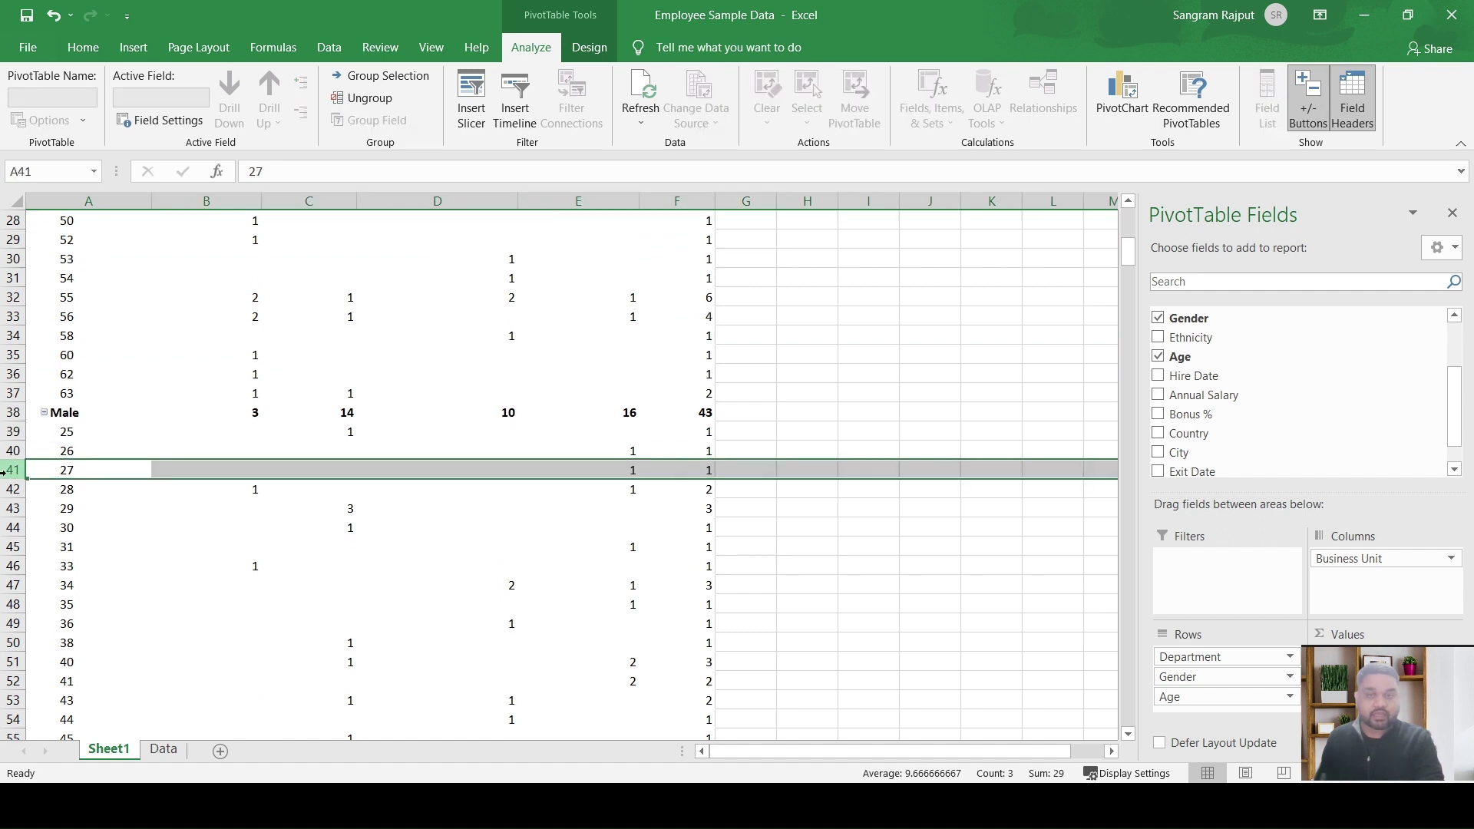
click(5, 489)
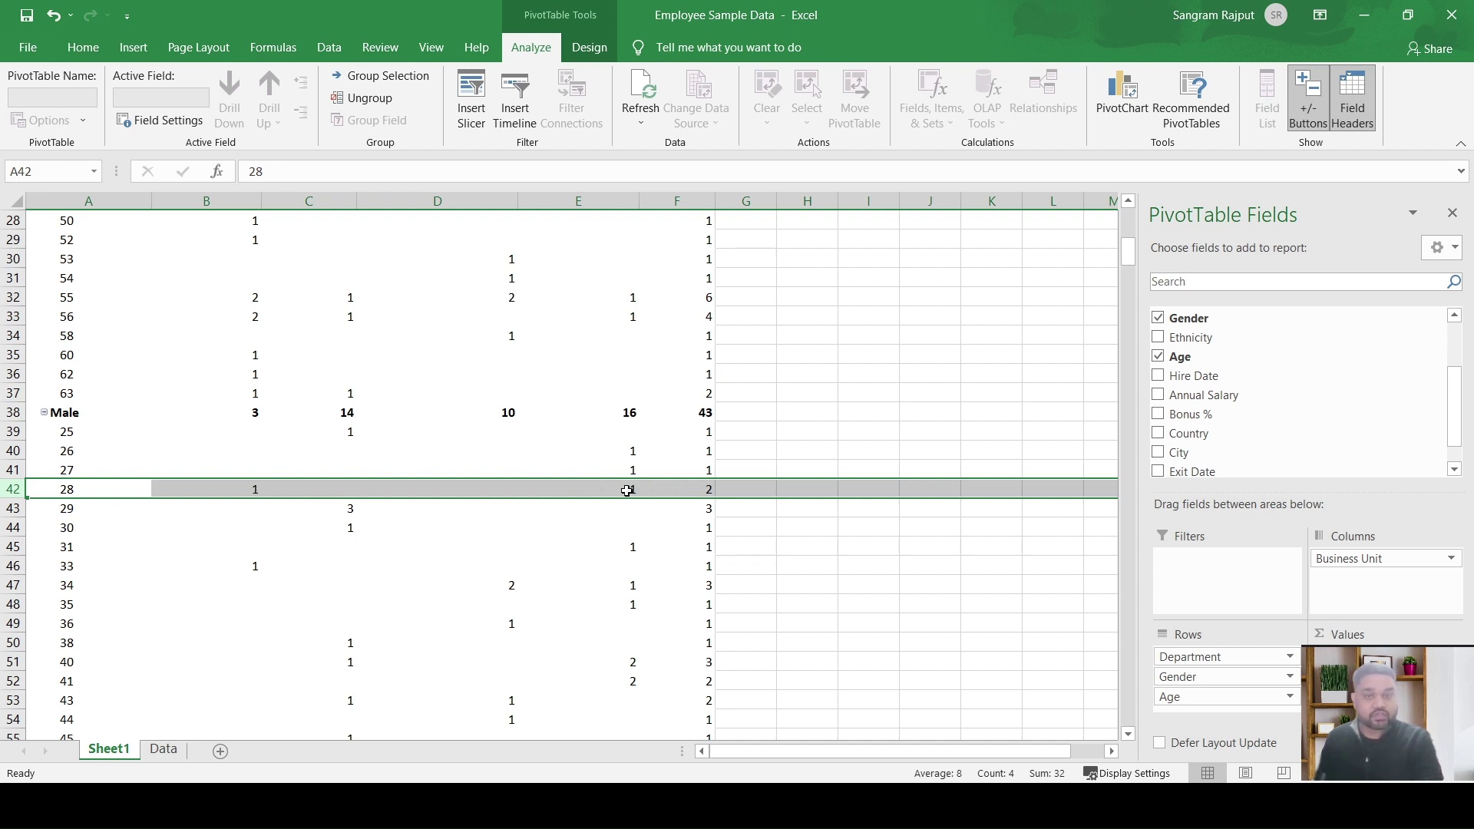
scroll(537, 492, down, 1)
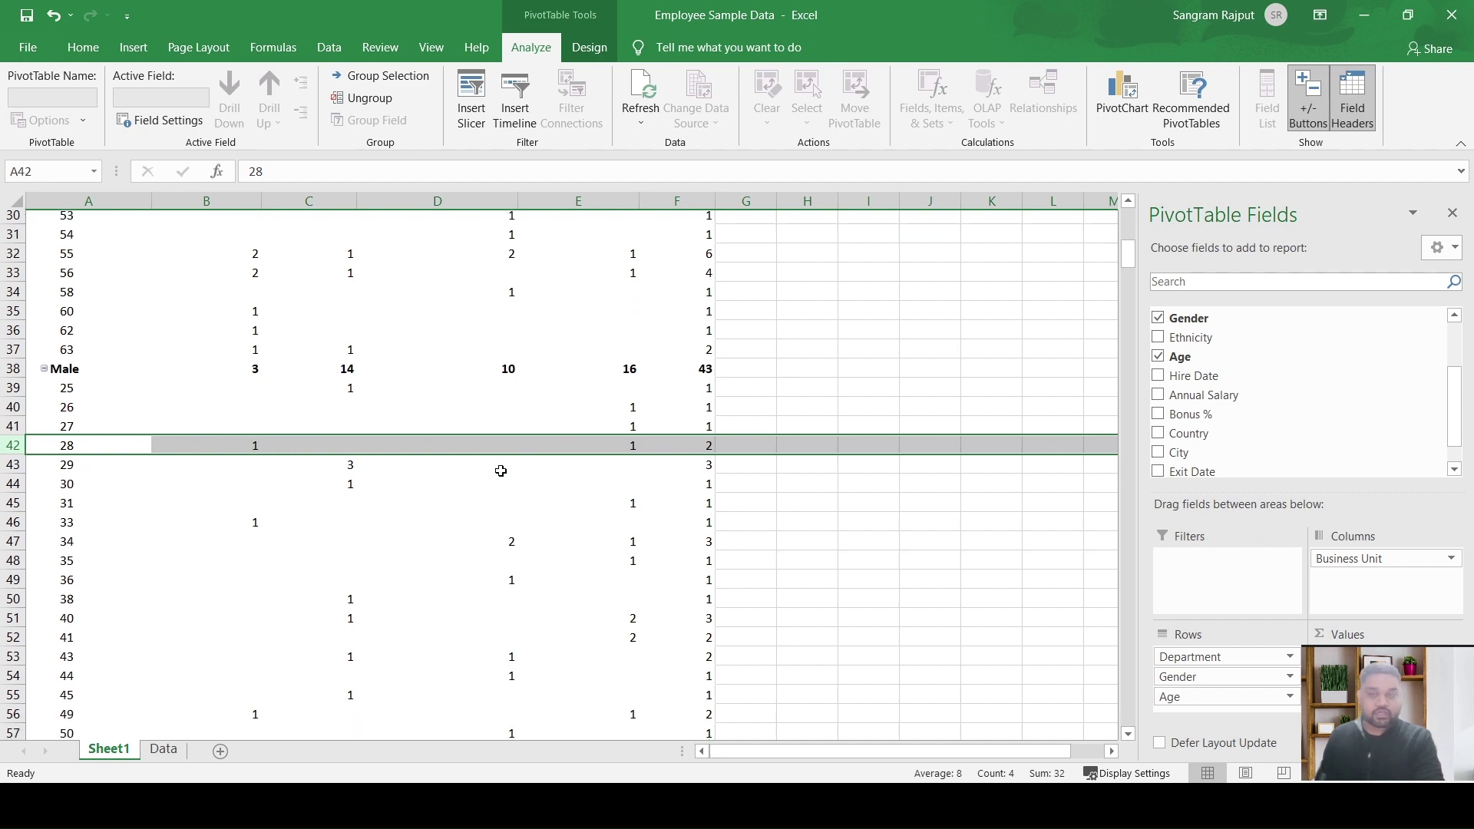
scroll(501, 471, down, 6)
scroll(501, 471, down, 4)
scroll(501, 470, down, 2)
scroll(500, 471, down, 6)
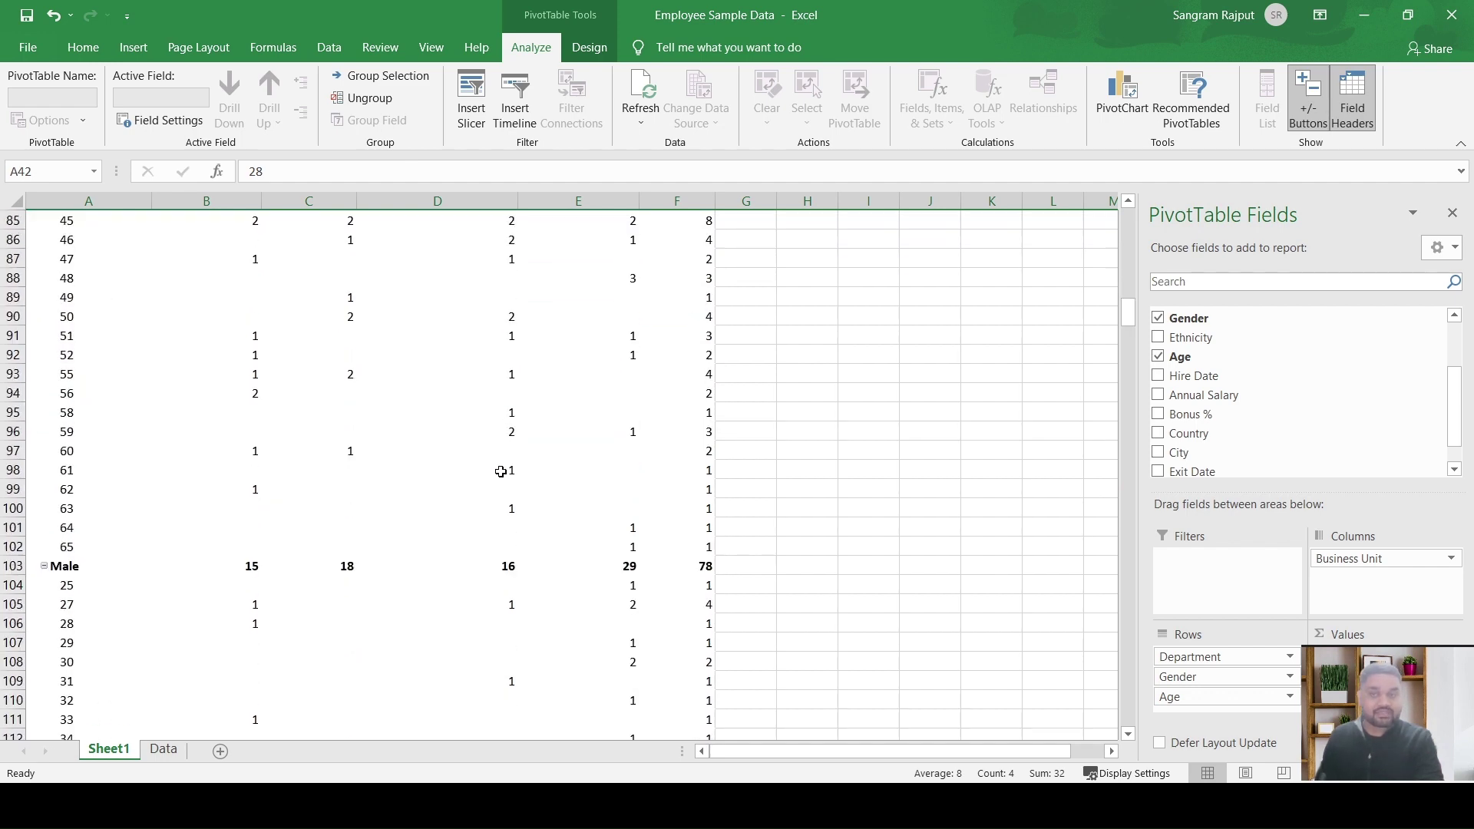
scroll(500, 471, down, 7)
scroll(501, 470, up, 8)
scroll(500, 471, up, 8)
scroll(500, 470, up, 10)
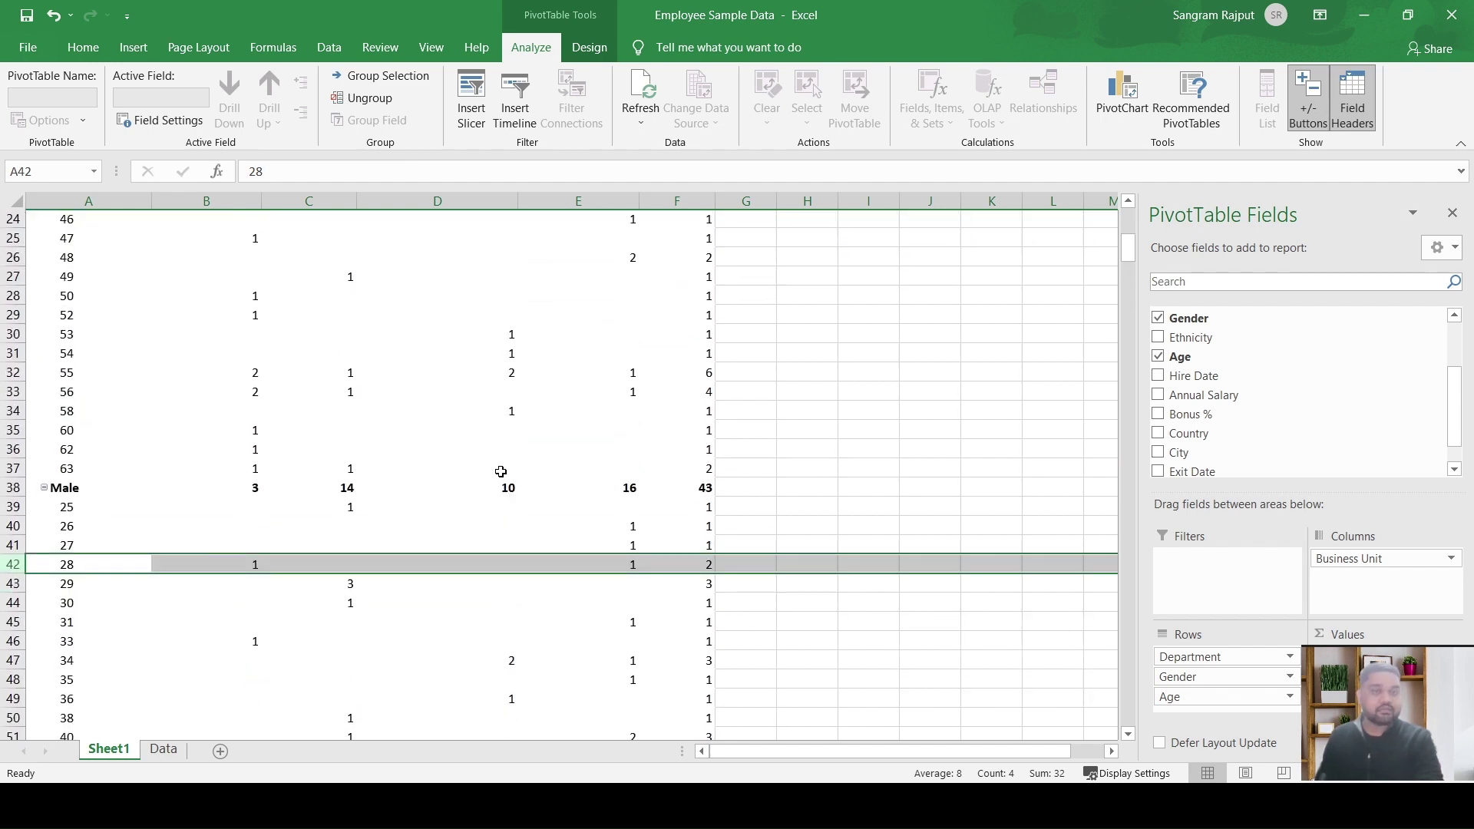
scroll(469, 457, up, 6)
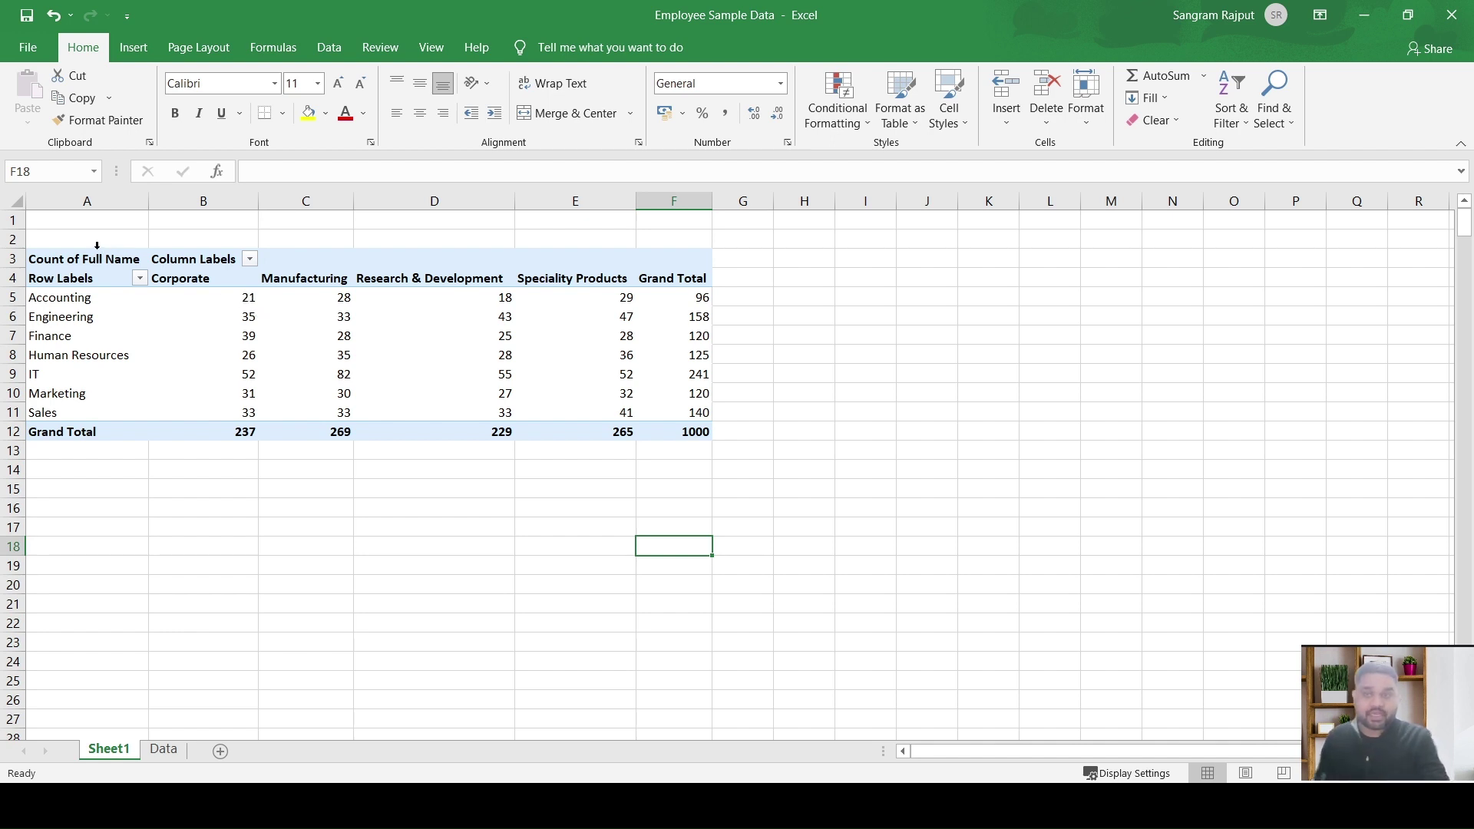
Step: Insert a clustered column PivotChart from pivot range A3:F12 and enlarge it beside the table
drag(69, 262, 679, 434)
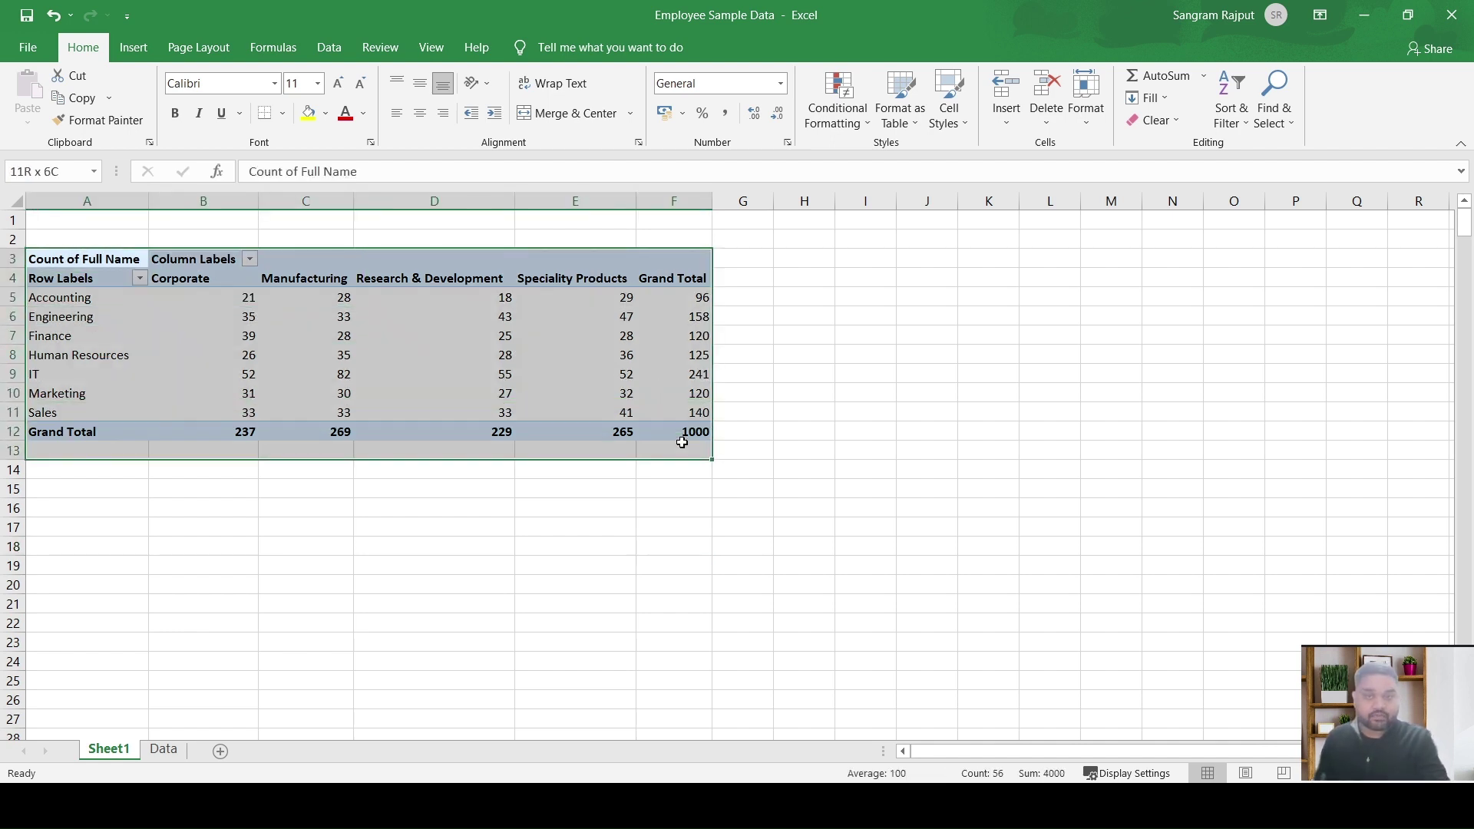
click(133, 49)
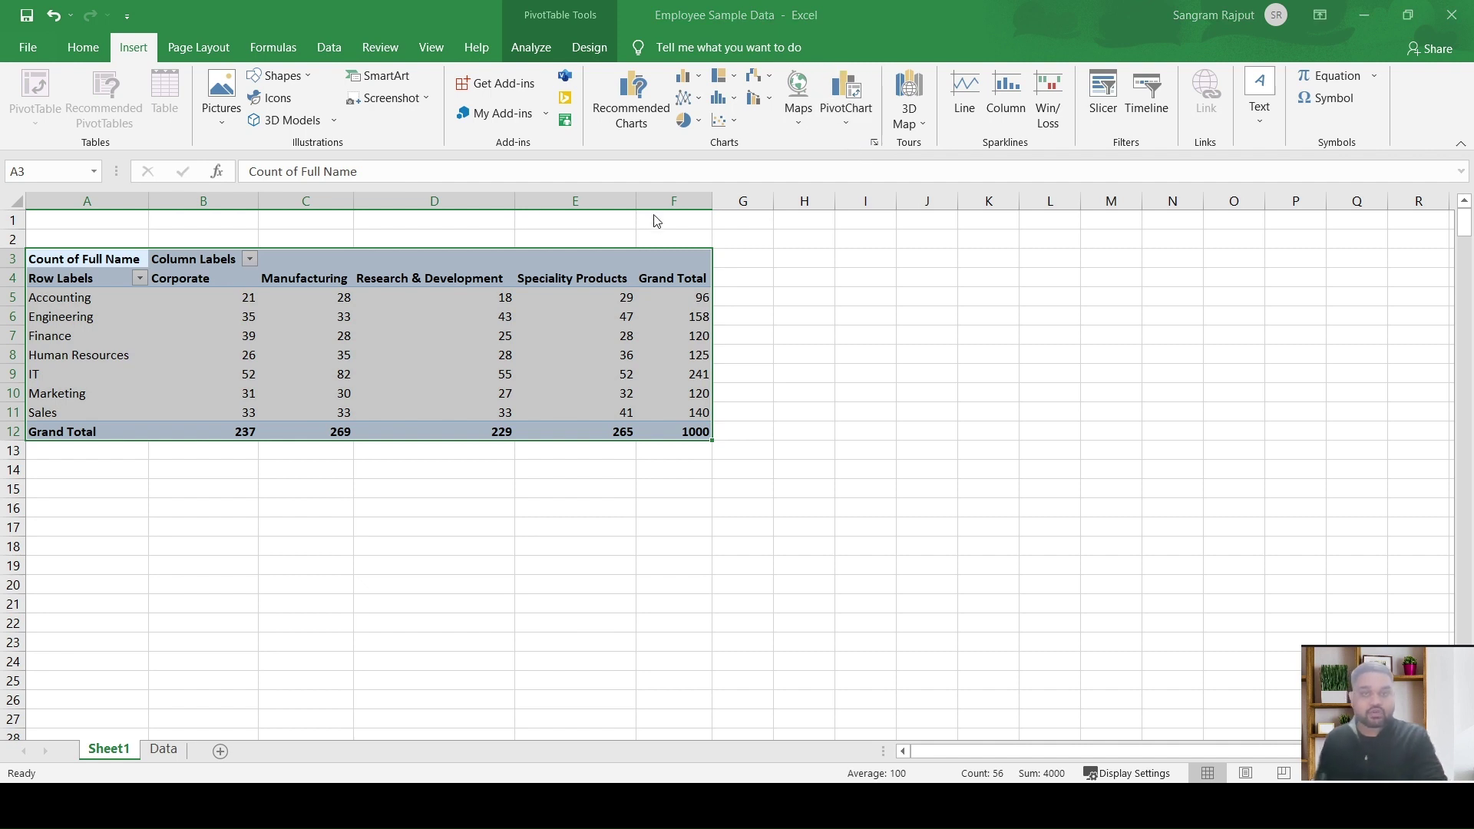
key(alt+F1)
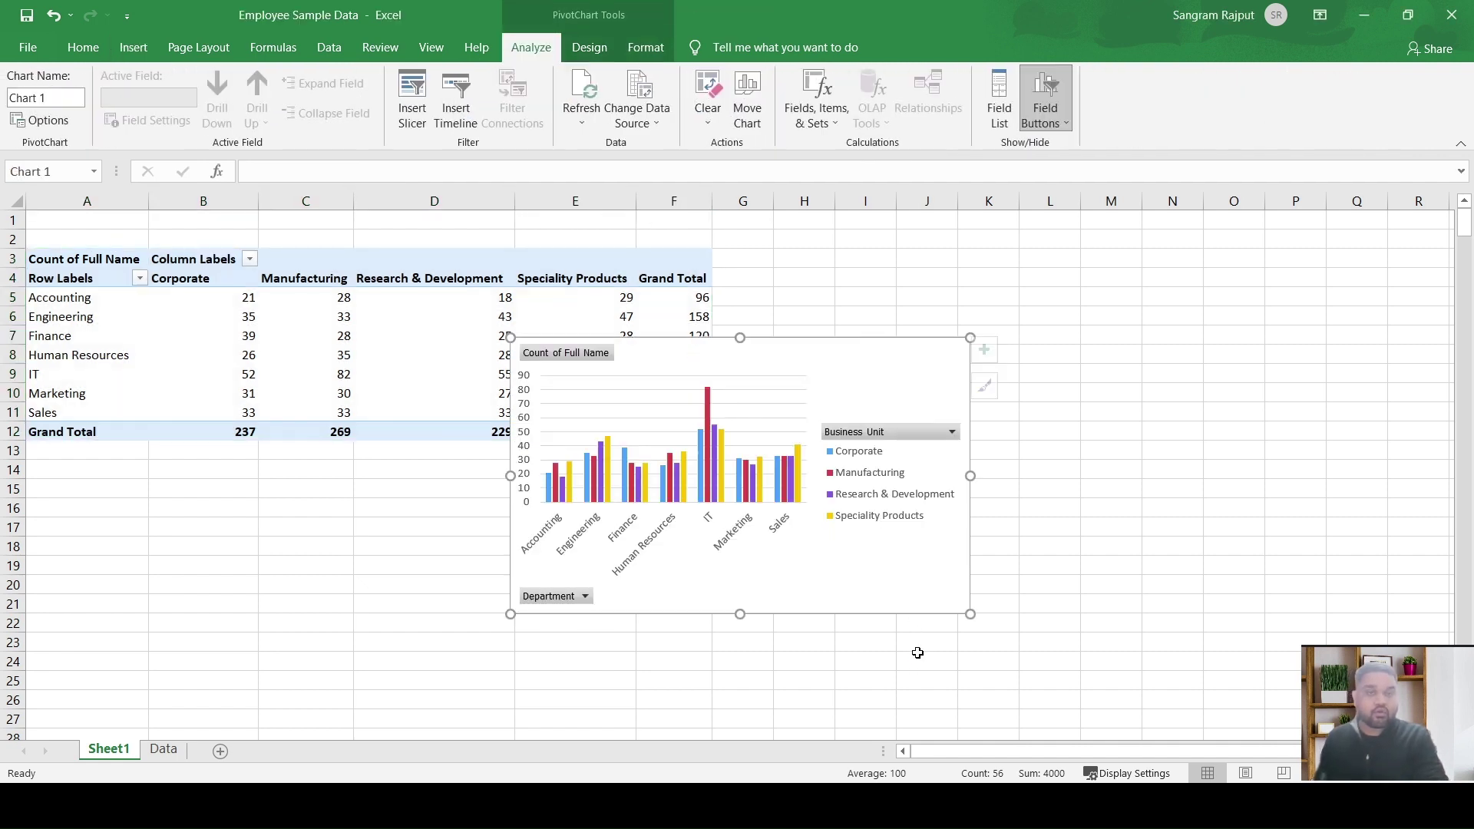
drag(516, 342, 267, 232)
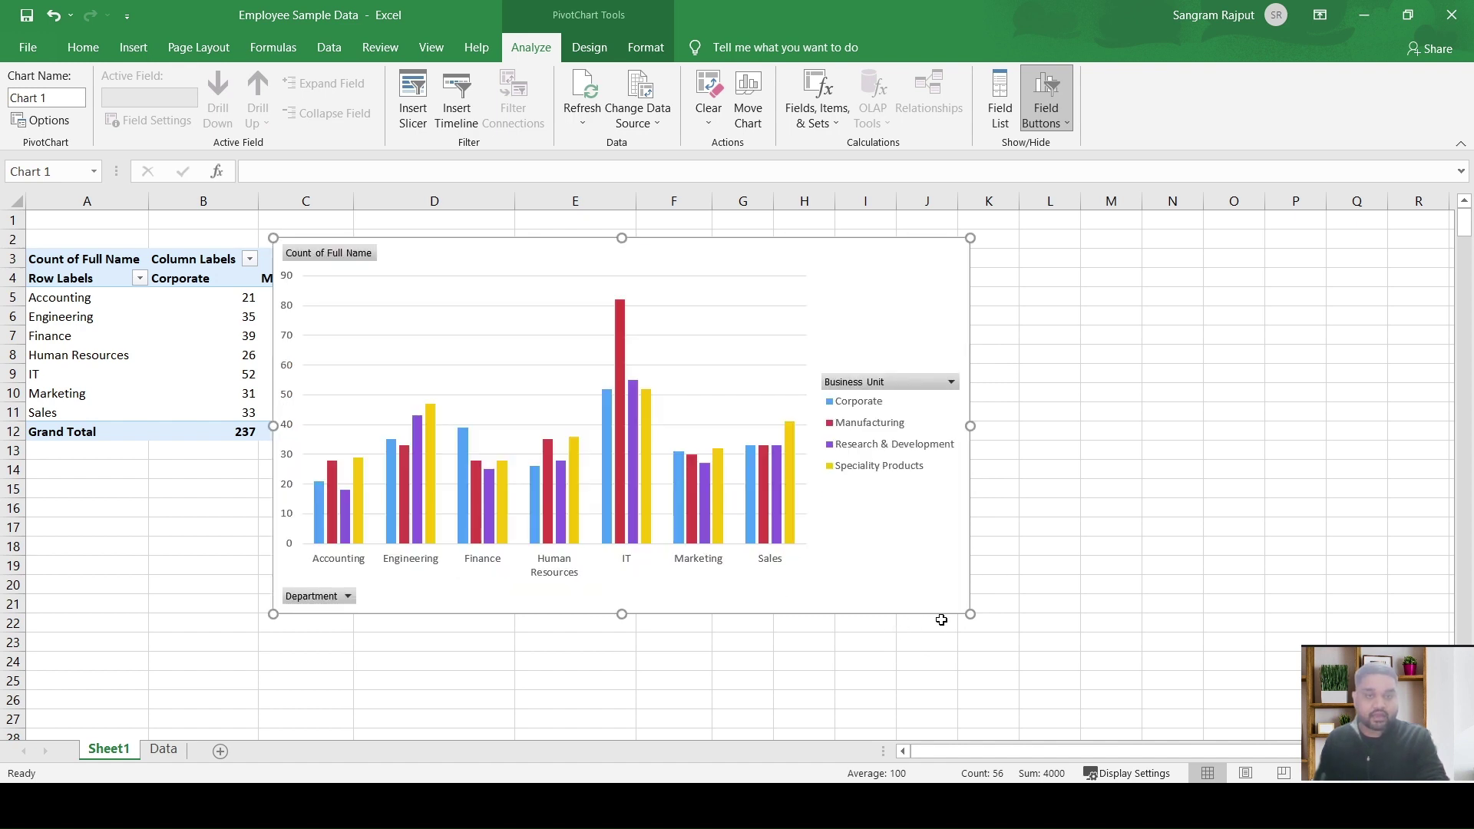
drag(970, 614, 1287, 717)
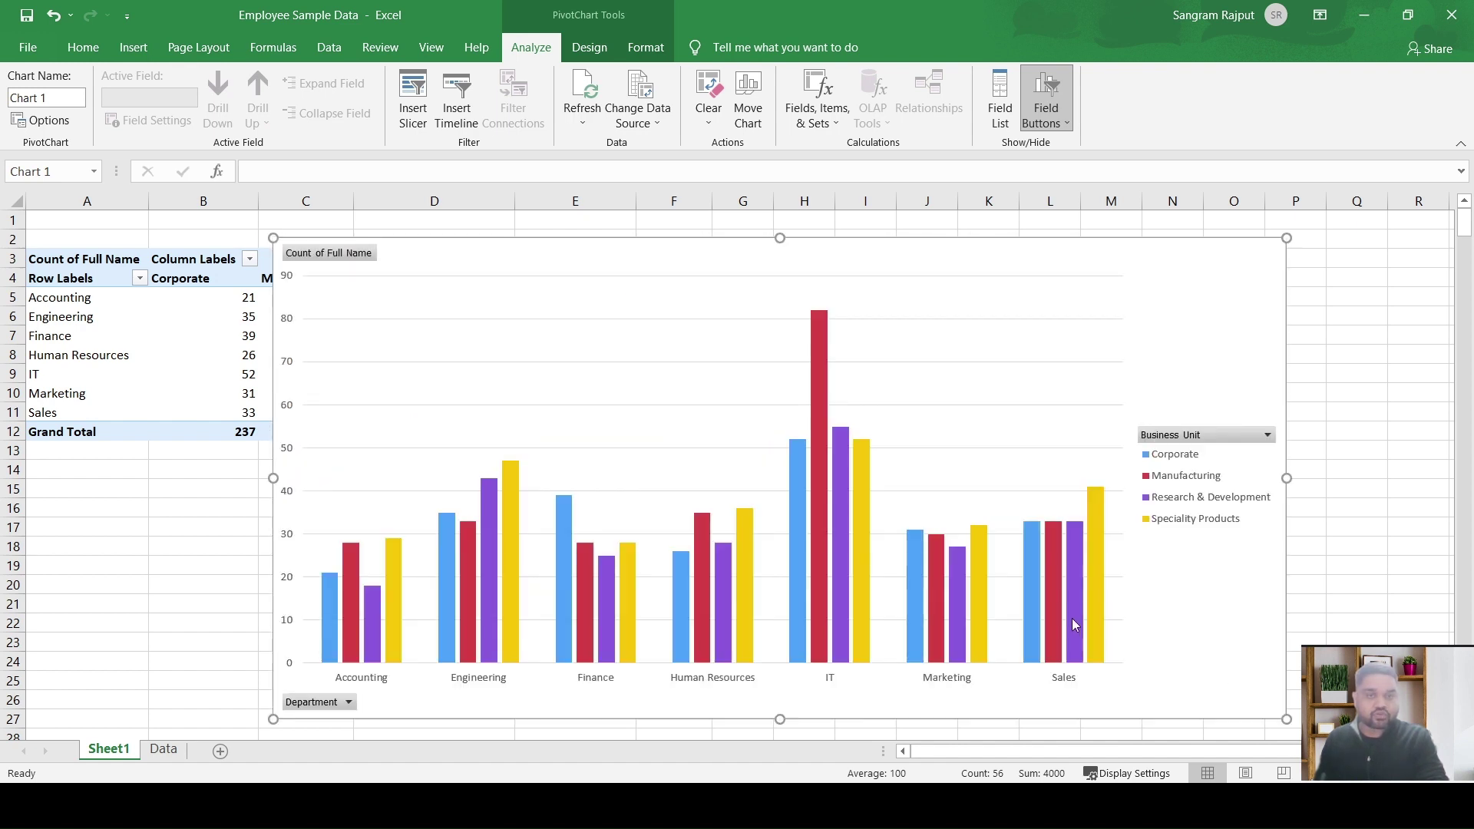